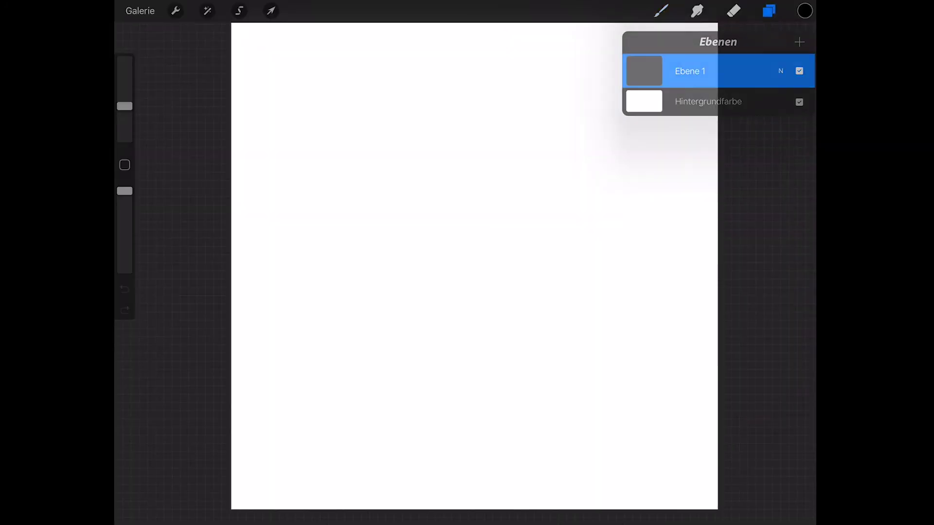
- Draw a slanted guide line, place a duplicate copy lower down, and add an empty layer
mouse_move(704, 164)
left_mouse_down()
mouse_move(715, 157)
mouse_move(717, 174)
left_mouse_up()
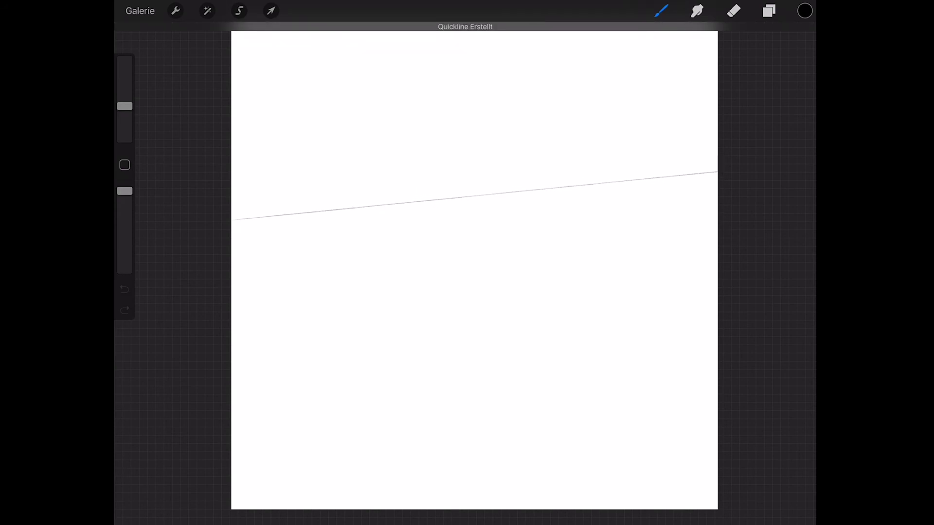
left_click(768, 11)
left_click_drag(778, 70, 671, 71)
left_click(749, 70)
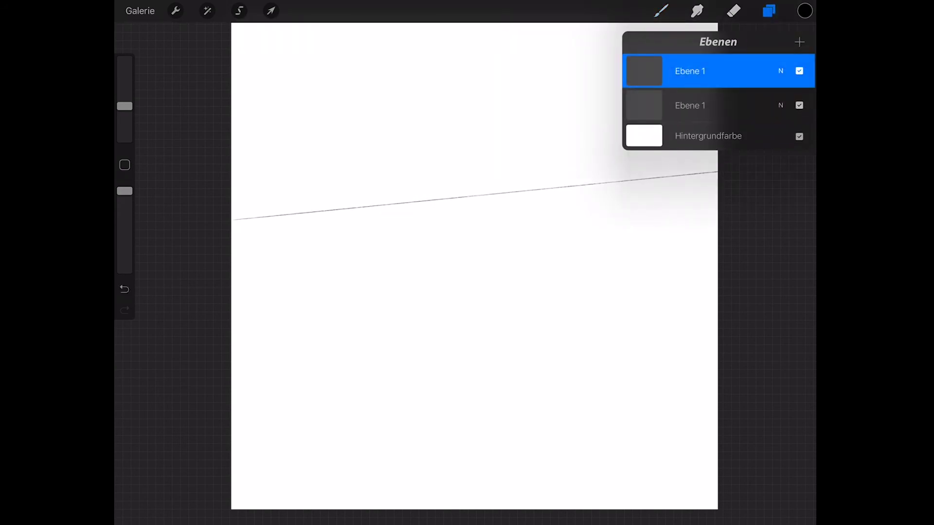
left_click(271, 10)
left_click_drag(472, 194, 470, 285)
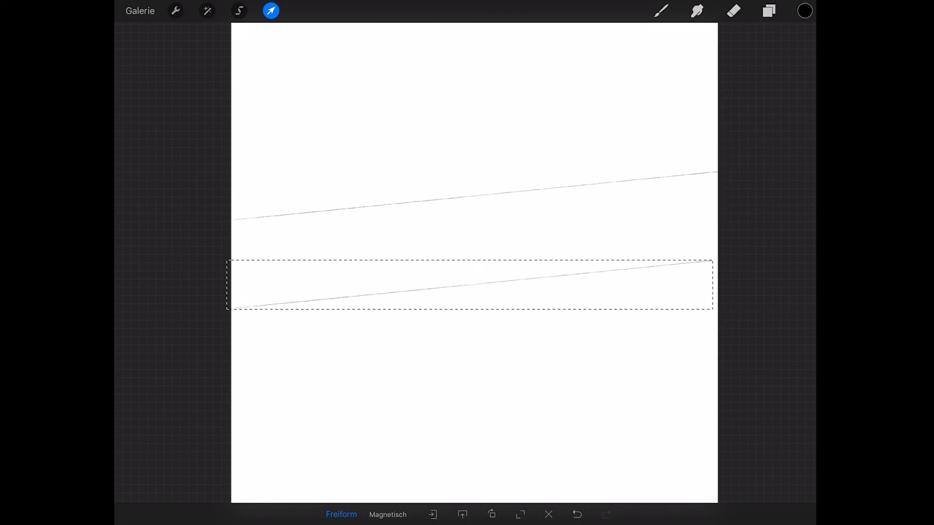
left_click(768, 10)
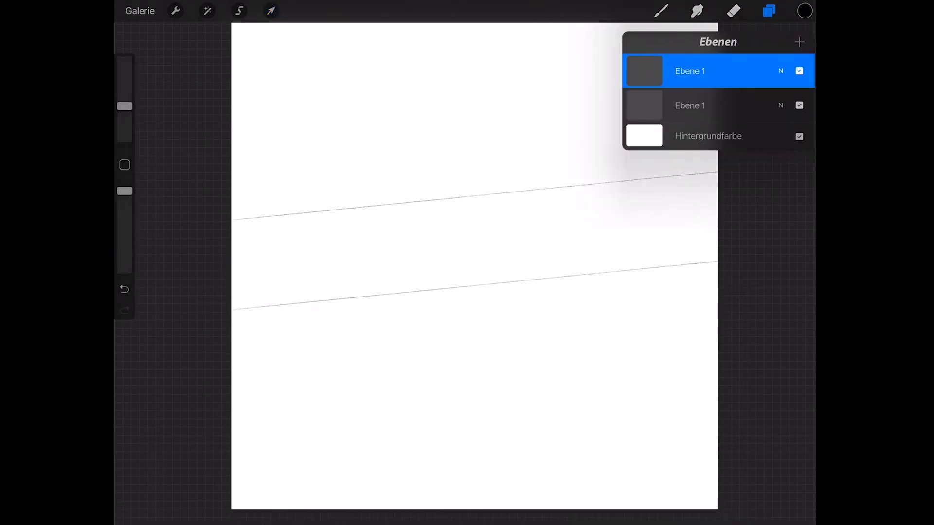
left_click(798, 42)
- Draw a slanted cross line through both guides and place a duplicate copy to its right
left_click(660, 11)
left_click_drag(352, 169, 301, 336)
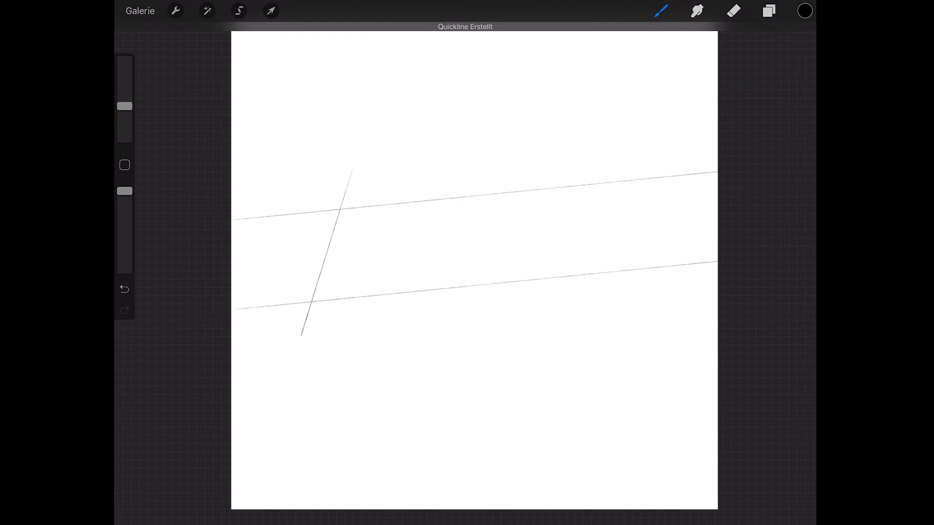
left_click(768, 10)
left_click(271, 11)
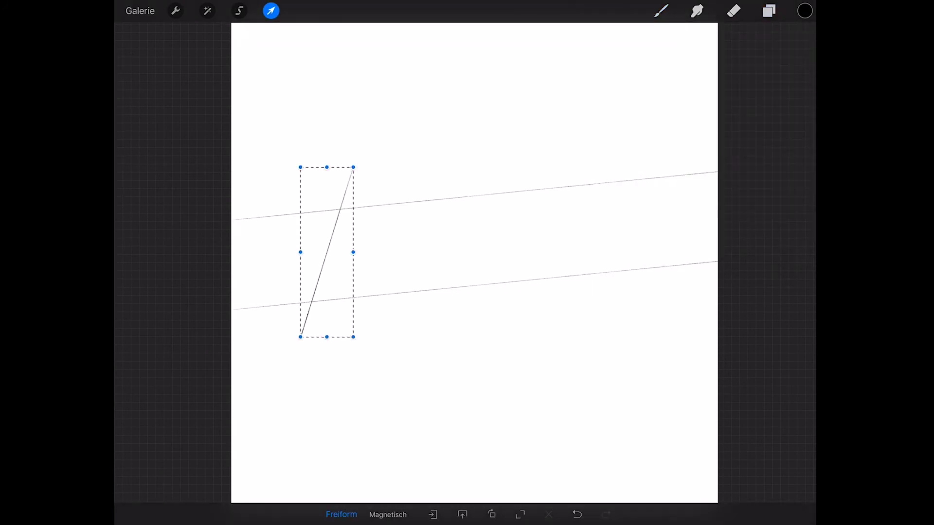
left_click(768, 11)
left_click_drag(797, 70, 749, 70)
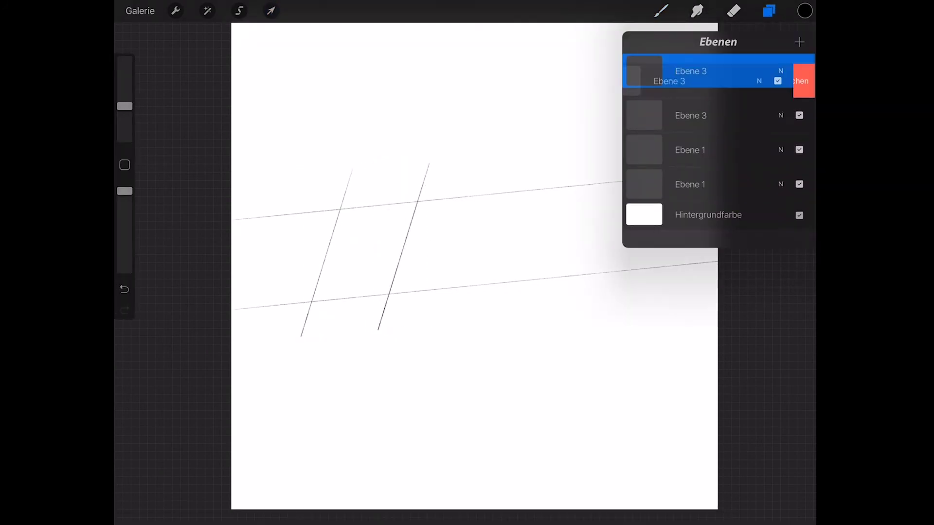
left_click(768, 11)
left_click_drag(490, 239, 567, 231)
- Add another duplicated cross line further to the right
left_click(769, 11)
left_click(271, 11)
left_click(768, 10)
left_click_drag(788, 70, 714, 71)
left_click(751, 71)
left_click(271, 10)
left_click_drag(567, 231, 659, 221)
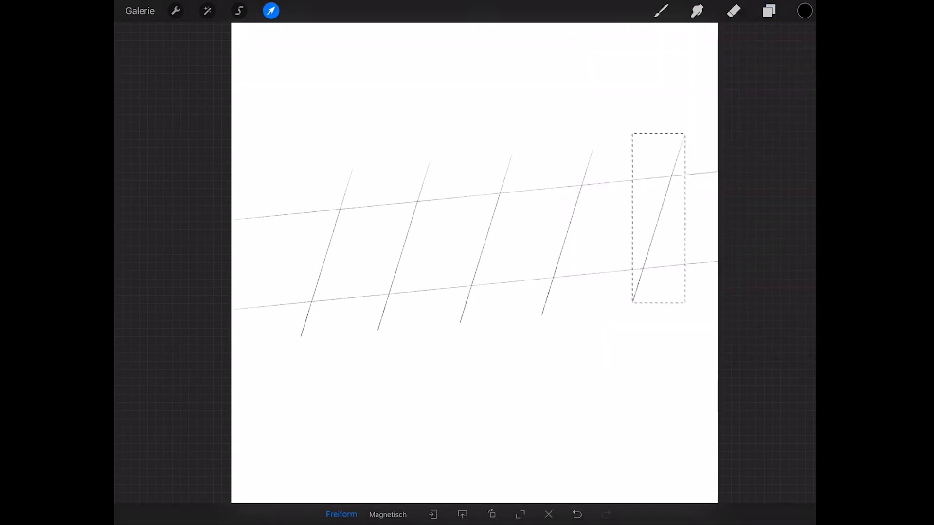
left_click(768, 10)
- Select the cross line layers together and shift the whole set slightly left
left_click_drag(681, 106, 730, 106)
left_click_drag(681, 139, 729, 140)
left_click_drag(681, 174, 729, 174)
left_click_drag(681, 208, 729, 209)
left_click(271, 11)
left_click_drag(484, 240, 457, 239)
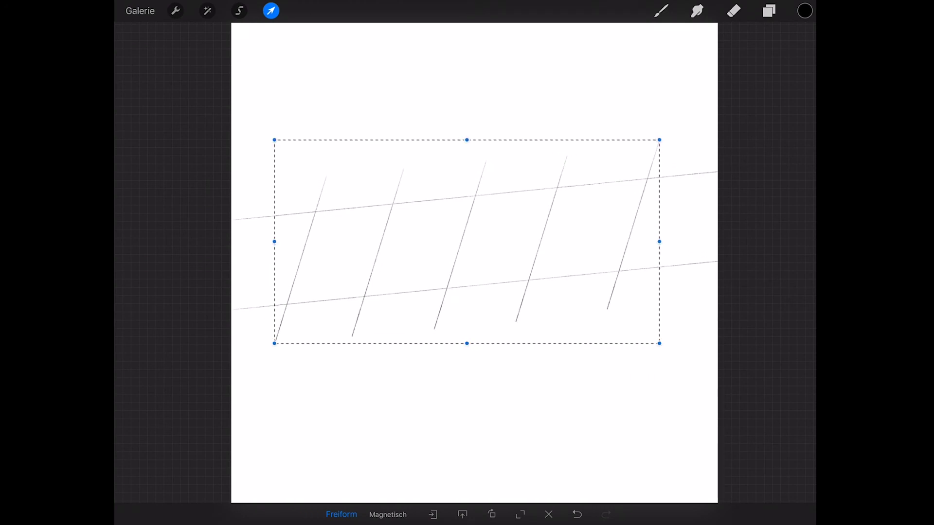
left_click(768, 10)
left_click(691, 71)
- Merge all the cross line and guide line layers down into a single grid layer
left_click(565, 71)
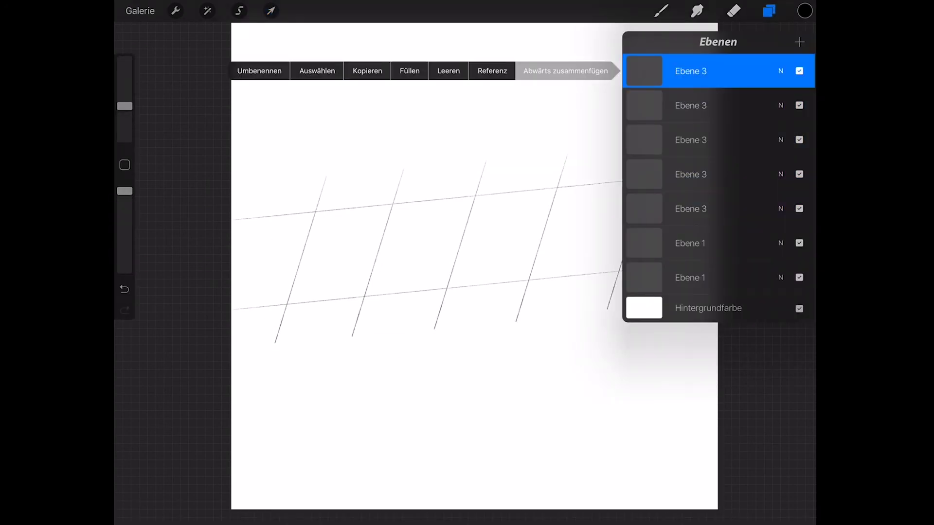
left_click(690, 71)
left_click(690, 71)
left_click(565, 71)
left_click(690, 71)
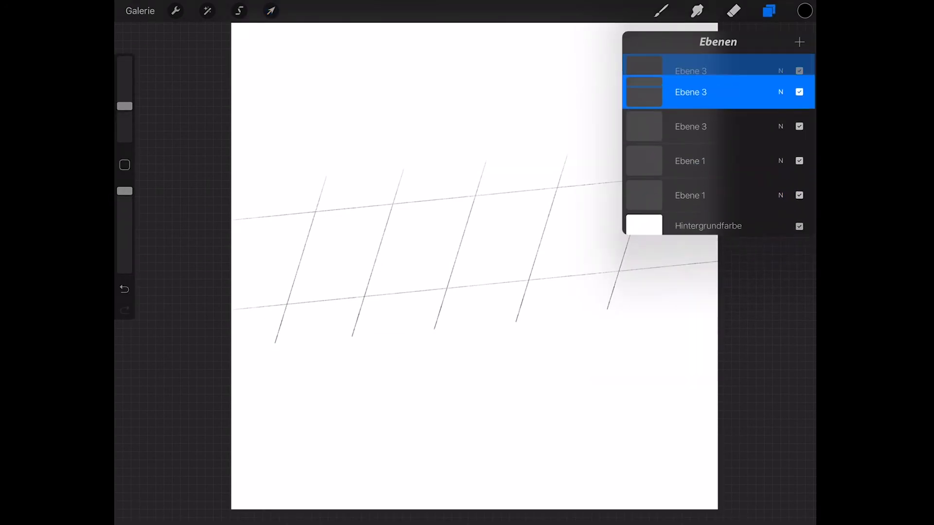
left_click(565, 71)
left_click(691, 71)
left_click(565, 71)
left_click(691, 71)
left_click(565, 71)
left_click(691, 71)
left_click(661, 10)
left_click(768, 11)
left_click(690, 71)
left_click(565, 71)
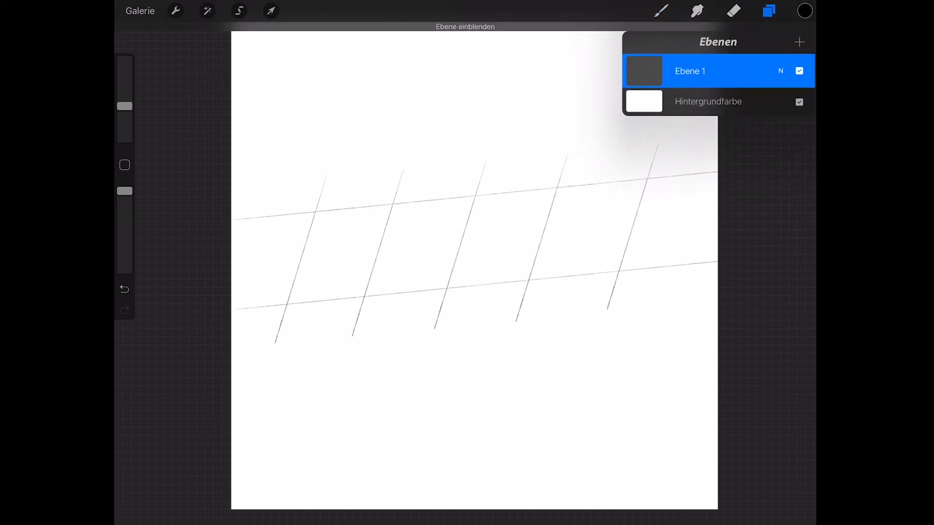
- Fade the merged grid layer to roughly half opacity
left_click(207, 11)
left_click(176, 69)
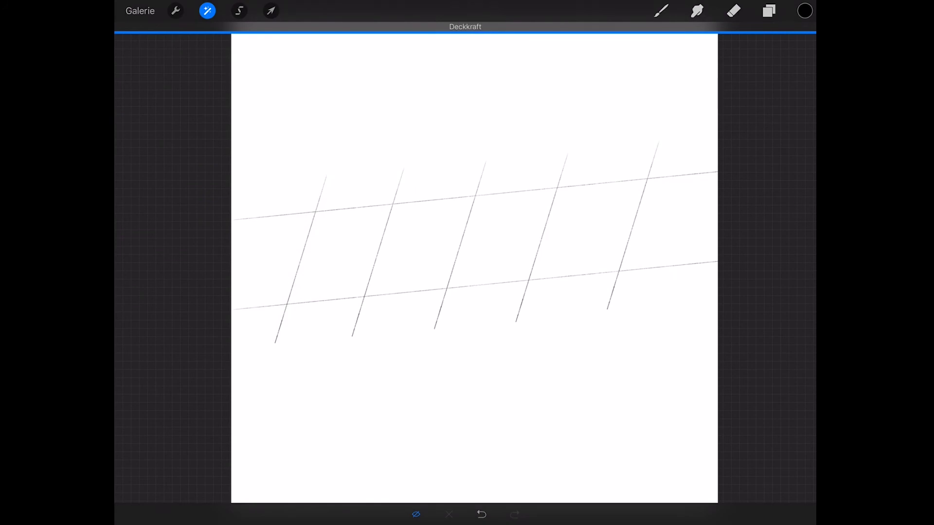
left_click_drag(673, 263, 262, 262)
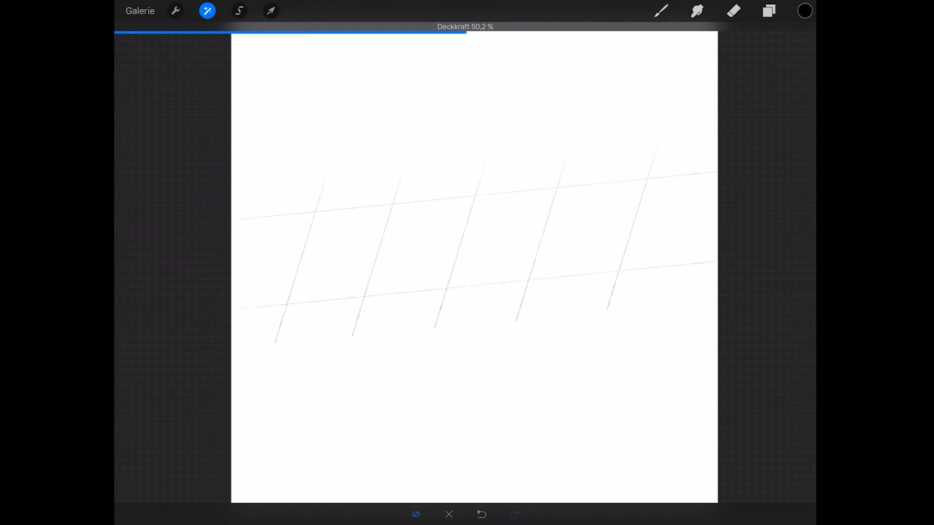
left_click(768, 11)
- Add a new layer above the grid and name it Lettering
left_click(799, 42)
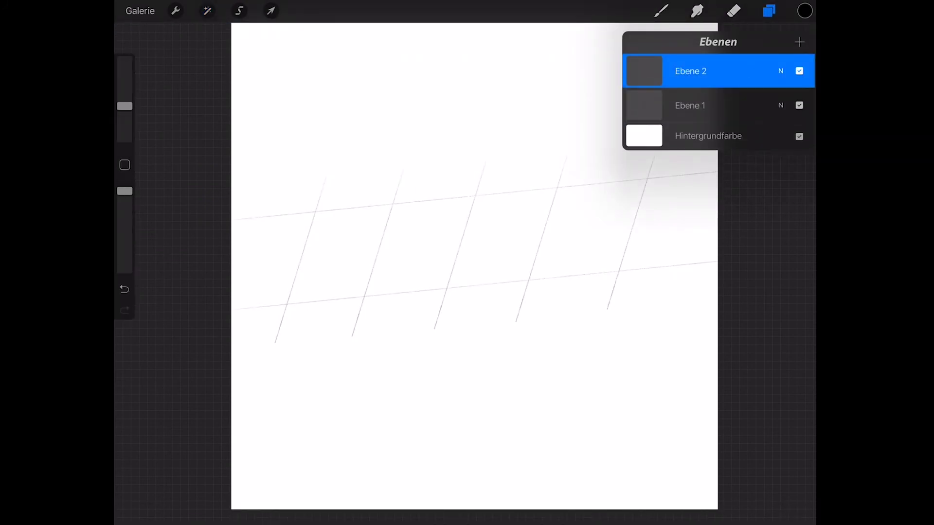
left_click(644, 71)
left_click(259, 71)
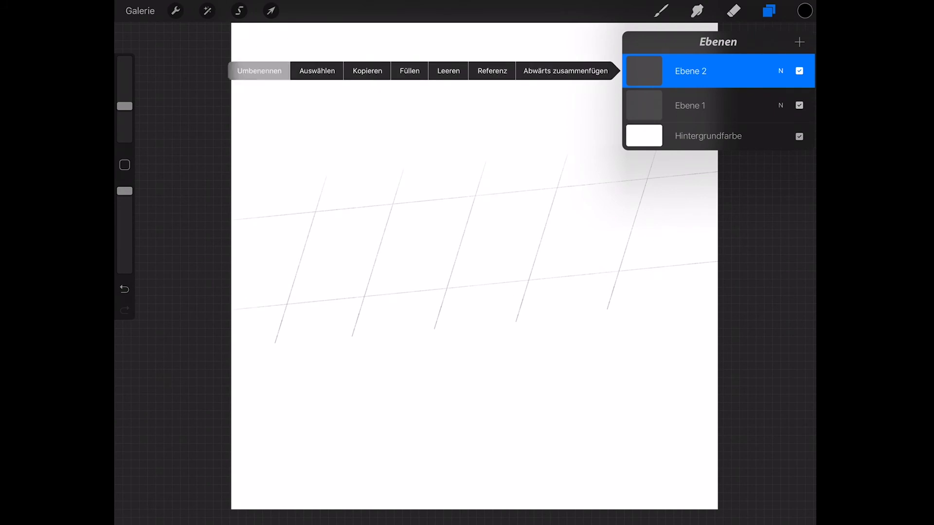
type("Leter")
left_click(463, 297)
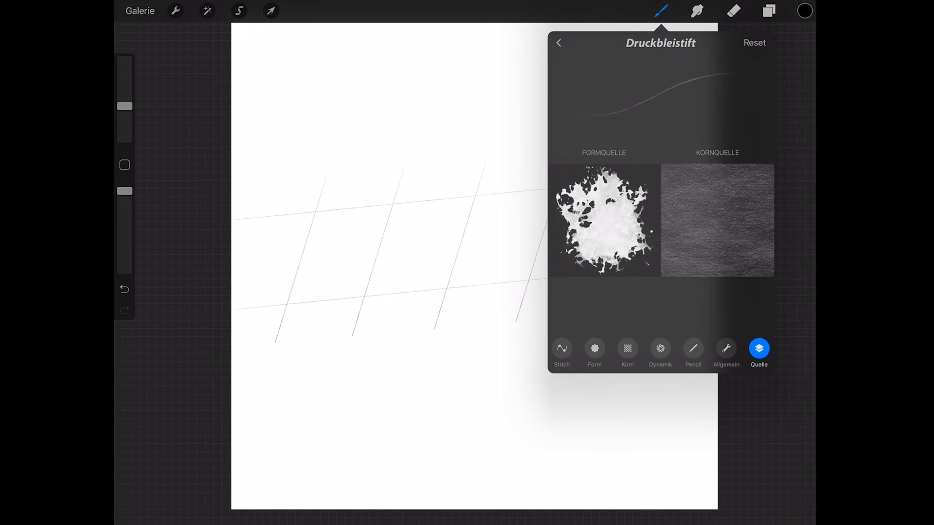
- Choose the Sharpie Marker brush from the Ff Brushes set
left_click(558, 42)
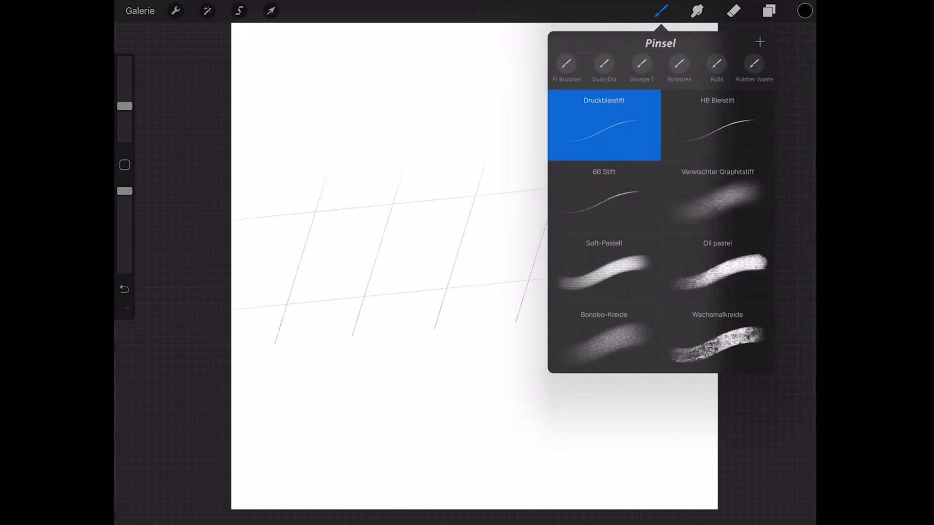
left_click(566, 63)
left_click(603, 231)
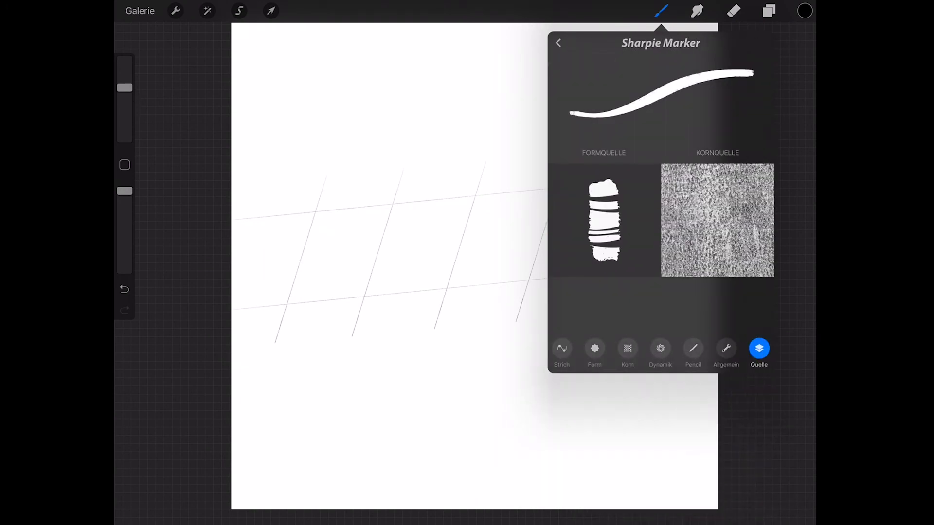
left_click(558, 43)
left_click(389, 413)
scroll(465, 262, "up", 3)
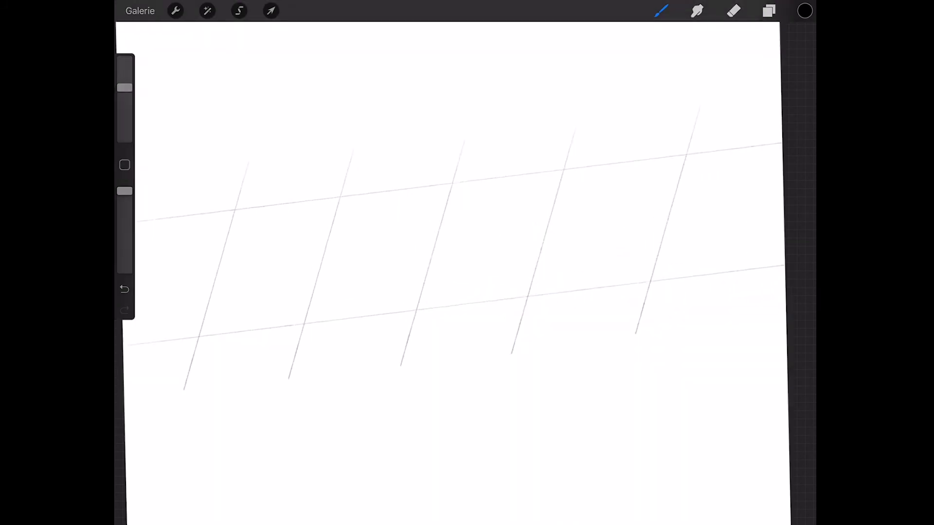
- Hand-letter the V and the next upright stroke, redoing strokes that miss the grid
mouse_move(253, 242)
left_mouse_down()
mouse_move(251, 321)
mouse_move(326, 188)
mouse_move(307, 319)
left_mouse_up()
key("ctrl+z")
left_click_drag(351, 183, 311, 316)
mouse_move(351, 268)
left_mouse_down()
mouse_move(412, 176)
mouse_move(360, 273)
mouse_move(401, 170)
mouse_move(358, 306)
mouse_move(411, 185)
mouse_move(379, 239)
mouse_move(392, 276)
mouse_move(375, 248)
left_mouse_up()
key("ctrl+z")
key("ctrl+z")
key("ctrl+z")
key("ctrl+z")
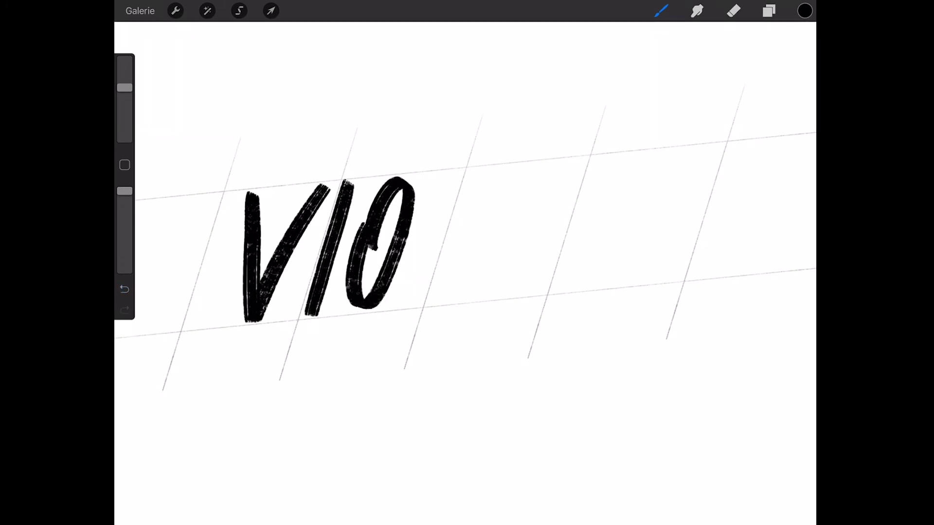
left_click_drag(440, 205, 406, 312)
key("ctrl+z")
left_click_drag(450, 173, 409, 308)
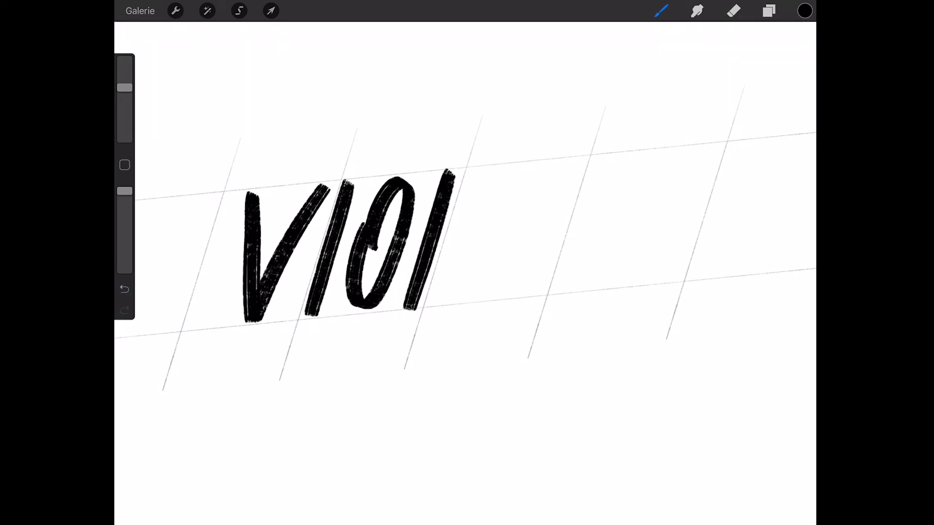
- Rotate the canvas and letter the strokes following VIO, redrawing them until they fit
left_click_drag(426, 185, 462, 155)
left_click(124, 289)
left_click_drag(382, 193, 395, 260)
left_click(124, 289)
left_click_drag(383, 194, 397, 252)
mouse_move(462, 194)
left_mouse_down()
mouse_move(340, 233)
mouse_move(321, 229)
left_mouse_up()
left_click_drag(479, 163, 438, 287)
left_click(124, 289)
left_click(124, 289)
left_click(124, 289)
left_click_drag(482, 159, 440, 285)
- Draw the E's upright and bars, then rotate the canvas so VIOLE reads horizontally
left_click_drag(437, 219, 467, 141)
left_click(124, 289)
left_click_drag(506, 260, 507, 304)
left_click_drag(506, 260, 506, 304)
left_click(124, 288)
left_click_drag(505, 260, 505, 311)
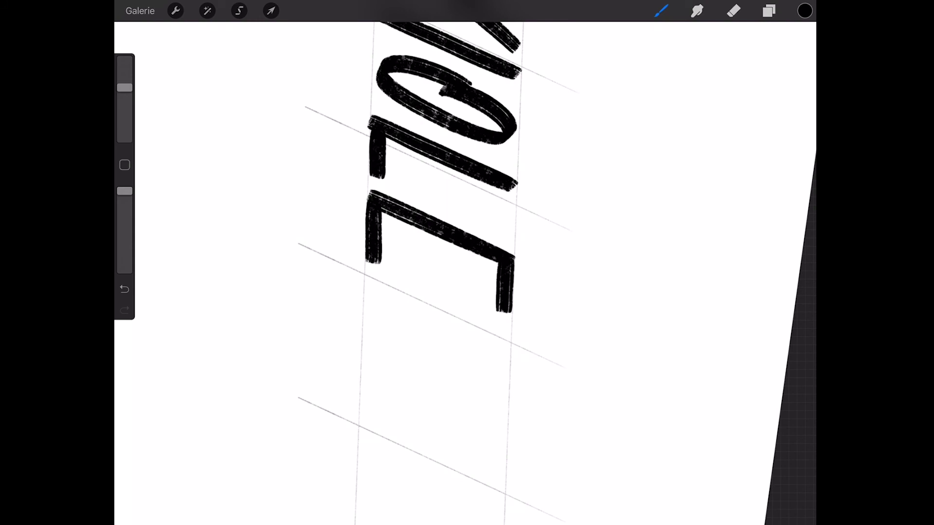
mouse_move(437, 244)
left_mouse_down()
mouse_move(389, 194)
mouse_move(438, 243)
mouse_move(428, 233)
left_mouse_up()
mouse_move(428, 170)
left_mouse_down()
mouse_move(406, 267)
mouse_move(292, 261)
mouse_move(321, 277)
left_mouse_up()
- Try nudging the E slightly left, then undo the lettering strokes one by one
left_click(238, 11)
left_click_drag(456, 186, 422, 279)
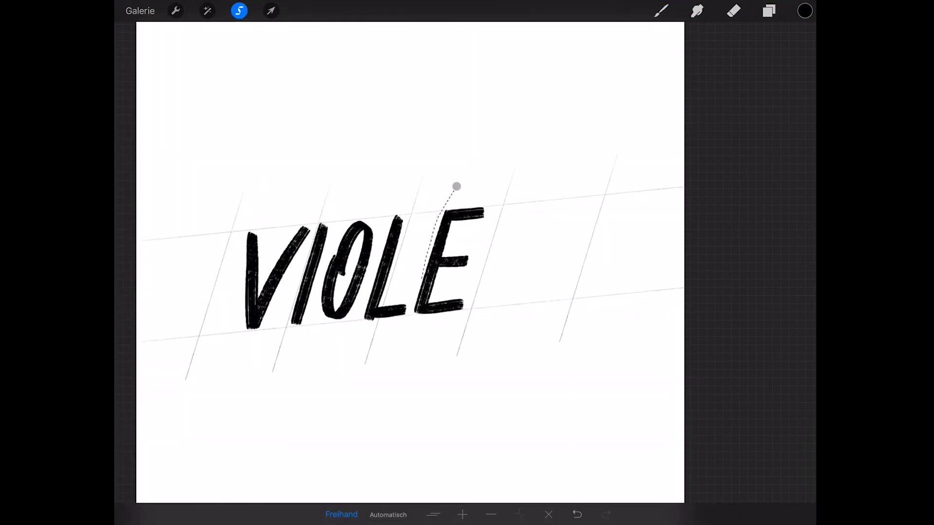
key("ctrl+z")
left_click(271, 11)
left_click_drag(442, 262, 436, 263)
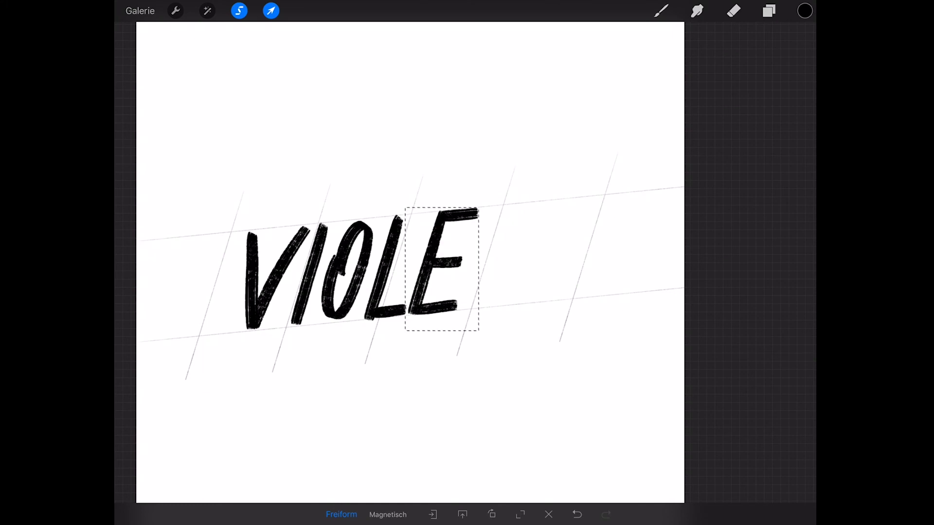
left_click(661, 10)
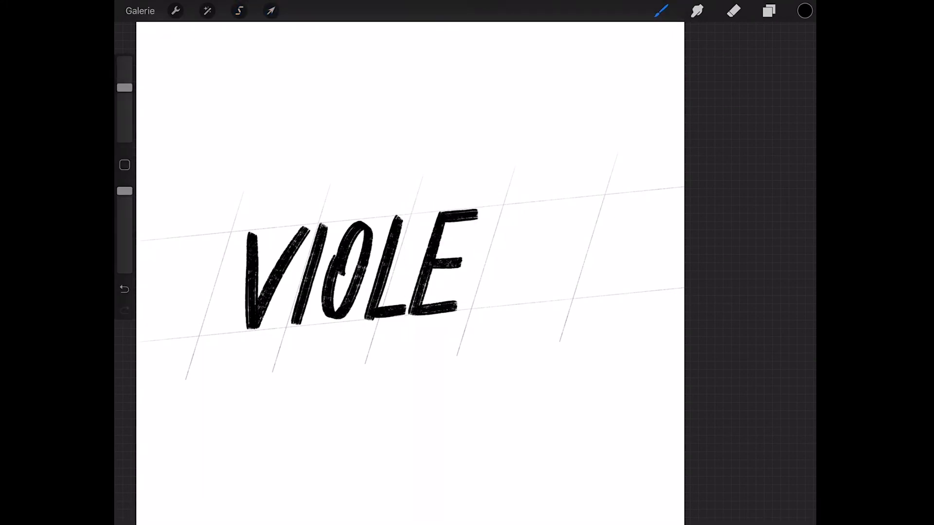
key("ctrl+z")
key("ctrl+z")
key("ctrl+z")
key("ctrl+z")
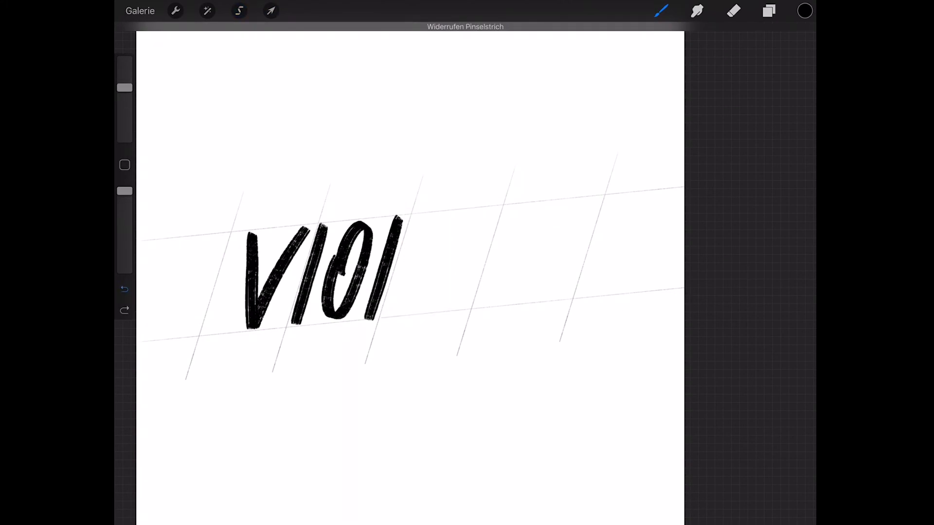
key("ctrl+z")
key("ctrl+z")
key("ctrl+z")
key("ctrl+z")
key("ctrl+z")
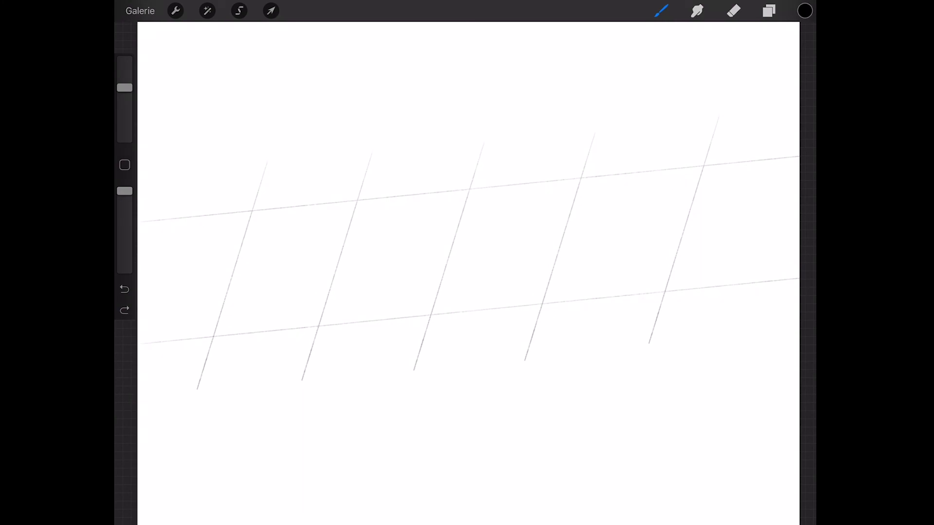
- Enlarge the brush and letter a slanted V on the grid, redrawing it until it sits right
left_click_drag(124, 88, 124, 74)
left_click_drag(253, 212, 248, 335)
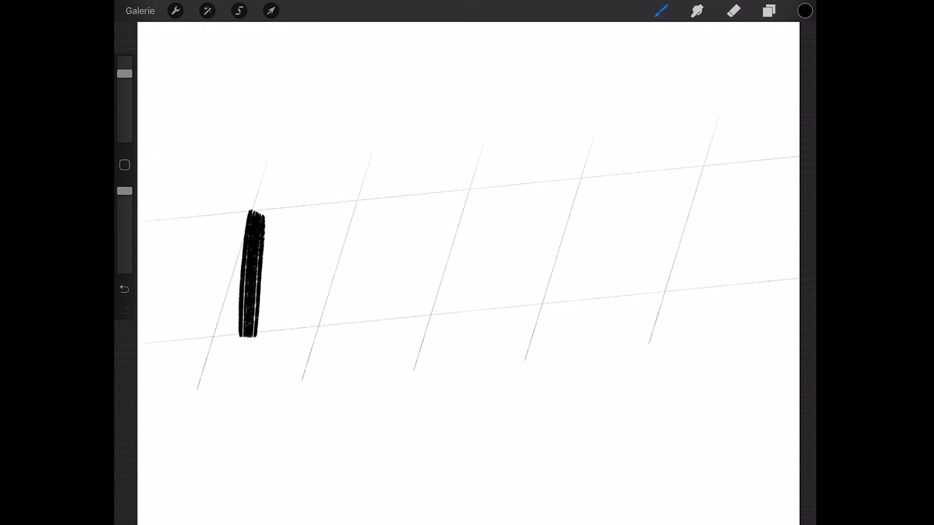
left_click(125, 289)
left_click_drag(299, 237, 267, 332)
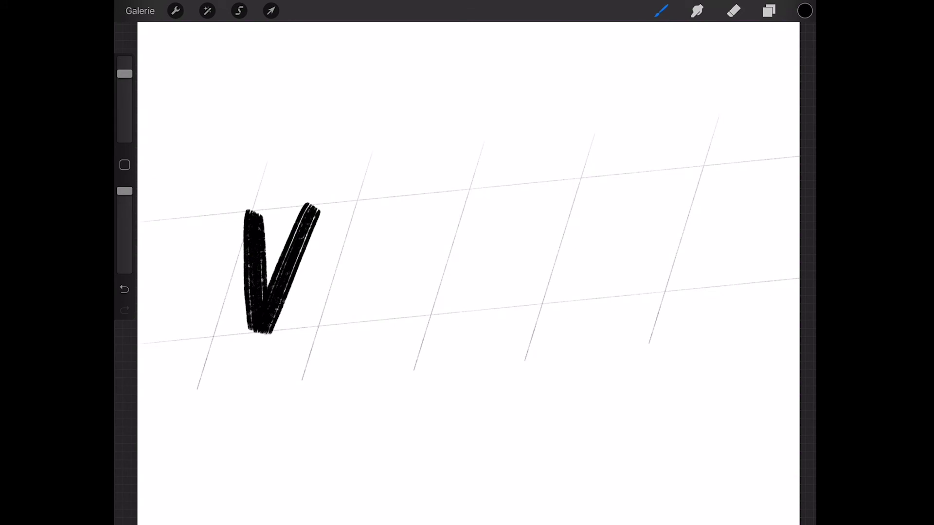
left_click(124, 288)
left_click(124, 288)
left_click_drag(249, 213, 243, 334)
left_click_drag(316, 209, 262, 321)
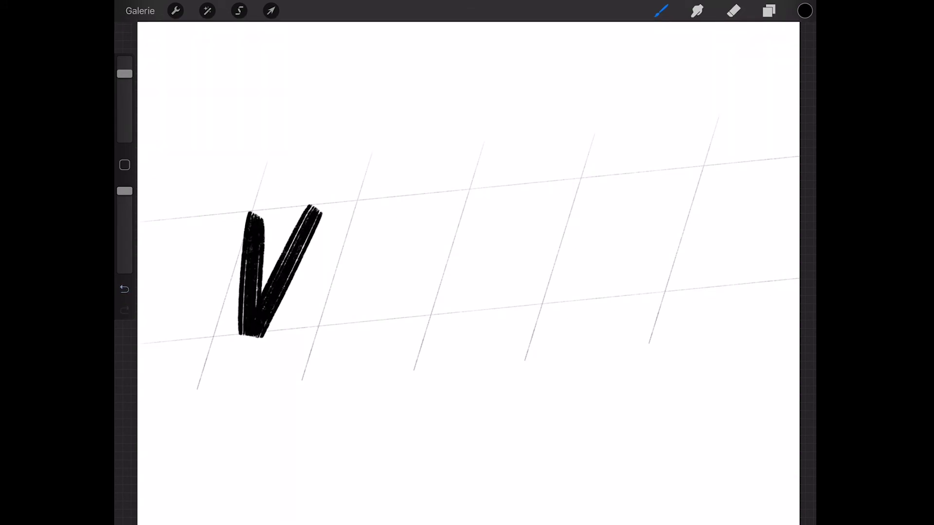
left_click(125, 289)
left_click_drag(242, 212, 237, 334)
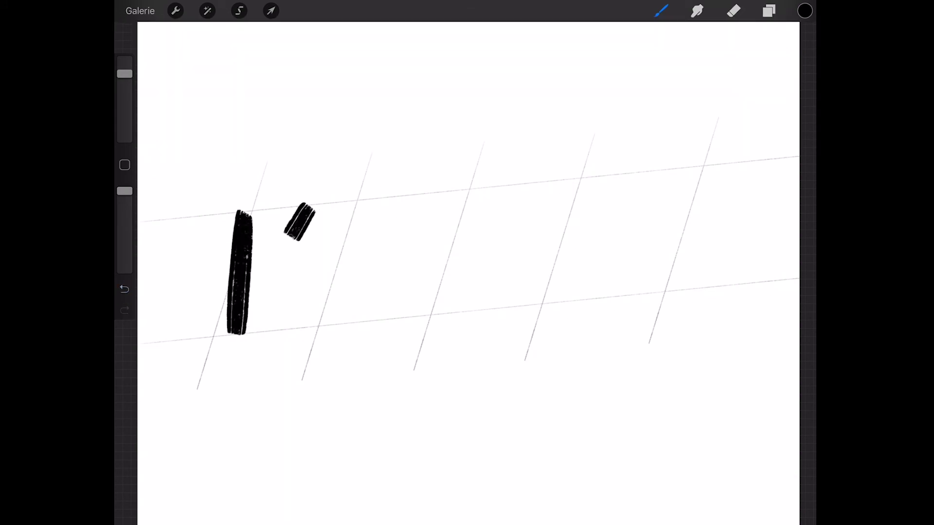
left_click_drag(286, 236, 243, 337)
- Letter the I and O after the V, redoing strokes as needed
left_click_drag(341, 203, 297, 329)
left_click(124, 289)
left_click_drag(340, 203, 298, 330)
mouse_move(362, 246)
left_mouse_down()
mouse_move(343, 296)
mouse_move(396, 207)
mouse_move(362, 229)
mouse_move(396, 272)
mouse_move(372, 257)
left_mouse_up()
left_click(124, 289)
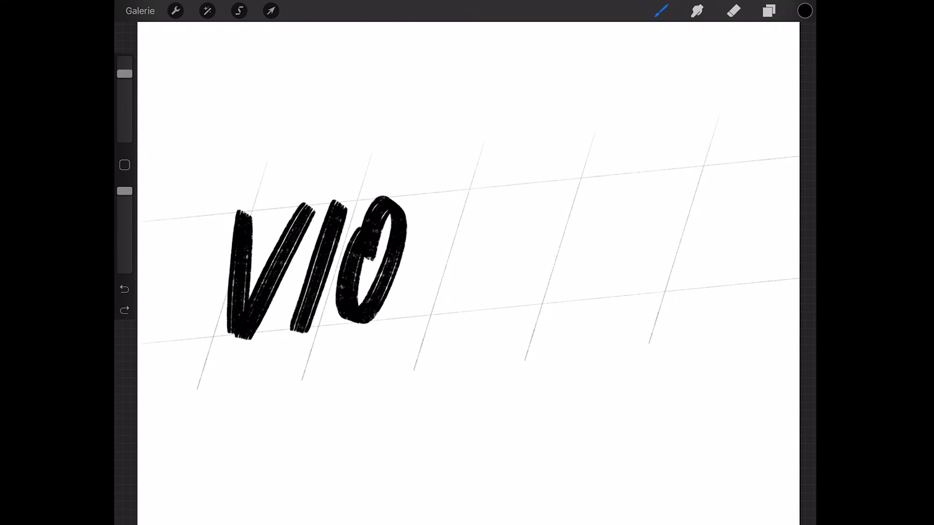
left_click_drag(442, 195, 401, 316)
mouse_move(341, 268)
left_mouse_down()
mouse_move(423, 171)
mouse_move(341, 267)
left_mouse_up()
key("ctrl+z")
left_click_drag(420, 160, 382, 263)
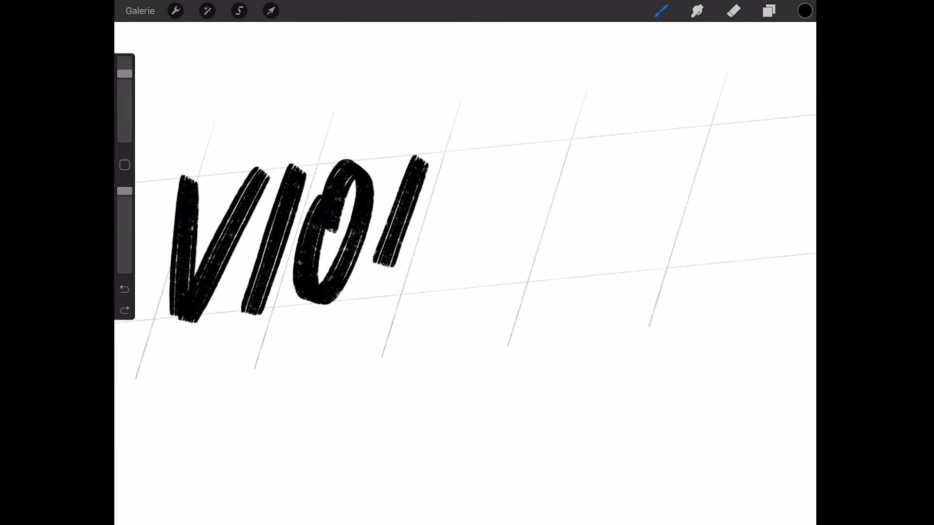
key("ctrl+z")
left_click_drag(413, 159, 380, 260)
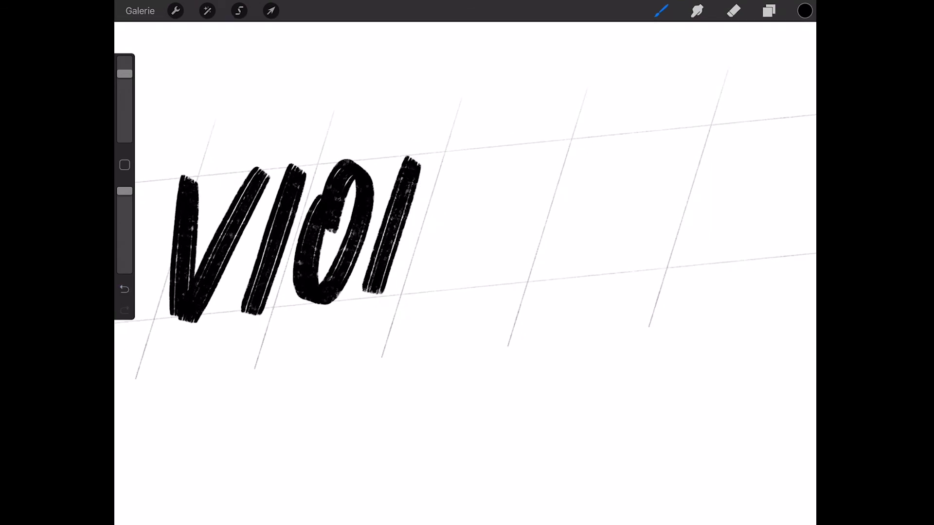
- With the canvas rotated sideways, letter the L's strokes
left_click_drag(418, 161, 482, 107)
left_click_drag(349, 189, 346, 263)
key("ctrl+z")
key("ctrl+z")
left_click_drag(346, 189, 349, 264)
mouse_move(481, 107)
left_mouse_down()
mouse_move(419, 161)
mouse_move(433, 207)
mouse_move(431, 282)
mouse_move(462, 205)
mouse_move(413, 184)
mouse_move(389, 145)
left_mouse_up()
left_click_drag(479, 206, 483, 267)
- Letter the first E, retrying its strokes until the length looks right
key("ctrl+z")
left_click_drag(479, 205, 484, 275)
key("ctrl+z")
left_click_drag(479, 205, 484, 268)
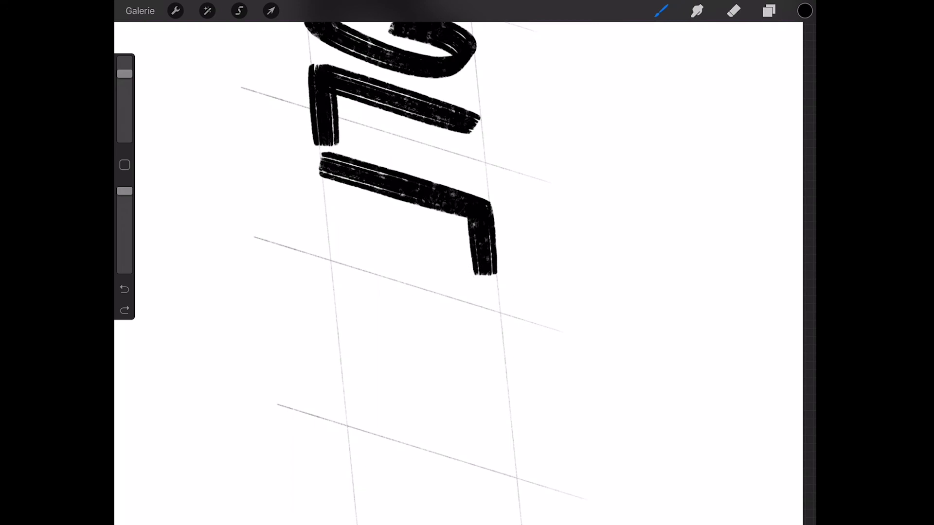
key("ctrl+z")
left_click_drag(484, 207, 487, 276)
key("ctrl+z")
left_click_drag(486, 207, 485, 281)
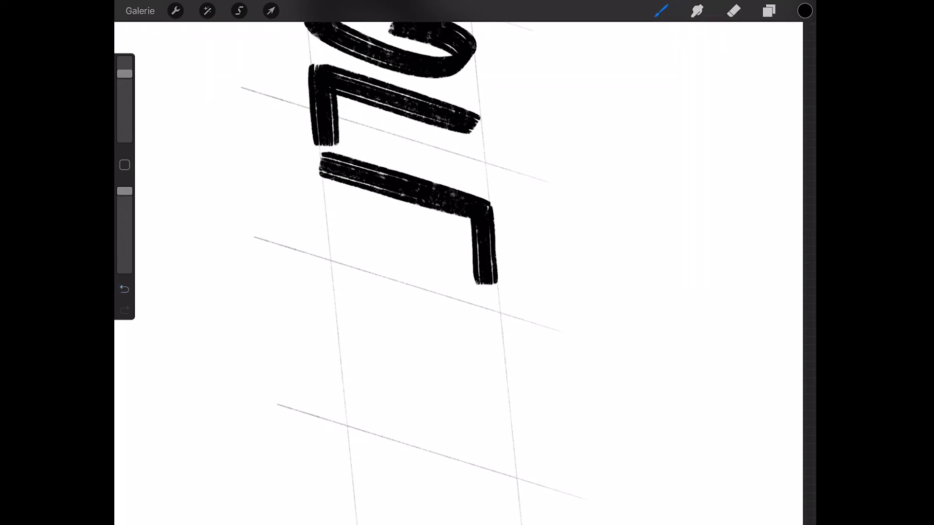
key("ctrl+z")
left_click_drag(484, 206, 481, 248)
left_click_drag(328, 168, 334, 231)
key("ctrl+z")
left_click_drag(330, 170, 336, 231)
- Shift the VIOLE lettering left to make room for the rest
scroll(417, 270, "down", 5)
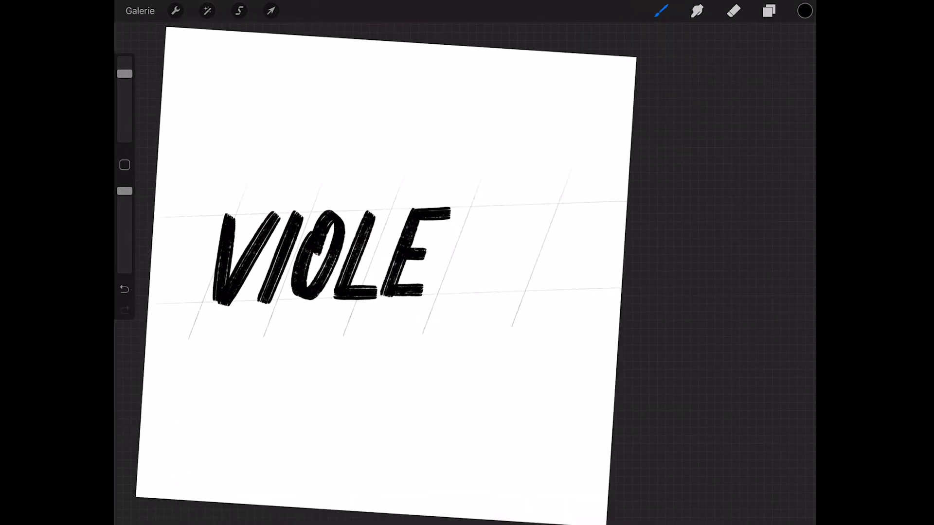
left_click(271, 11)
left_click_drag(374, 256, 351, 258)
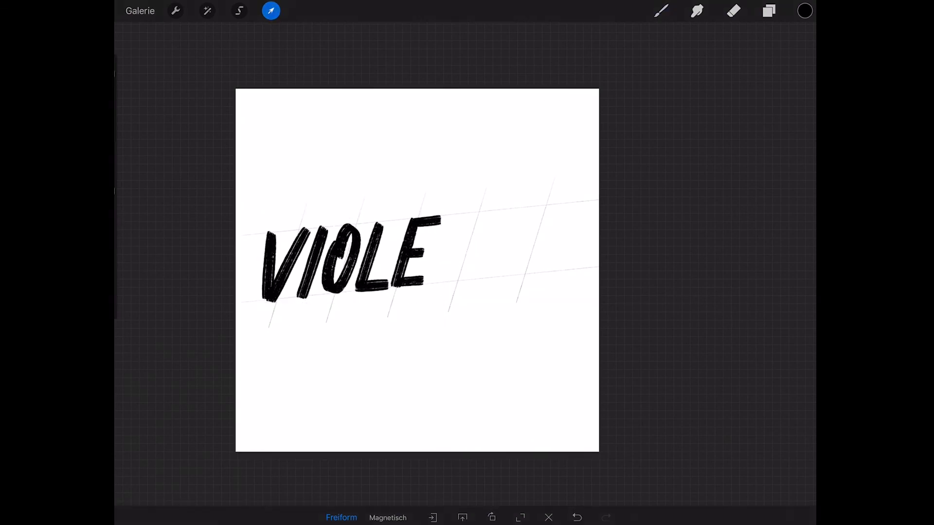
left_click(661, 11)
scroll(417, 270, "up", 5)
- Letter the N, redrawing its right leg until it fits
left_click_drag(455, 172, 420, 299)
left_click_drag(456, 173, 466, 265)
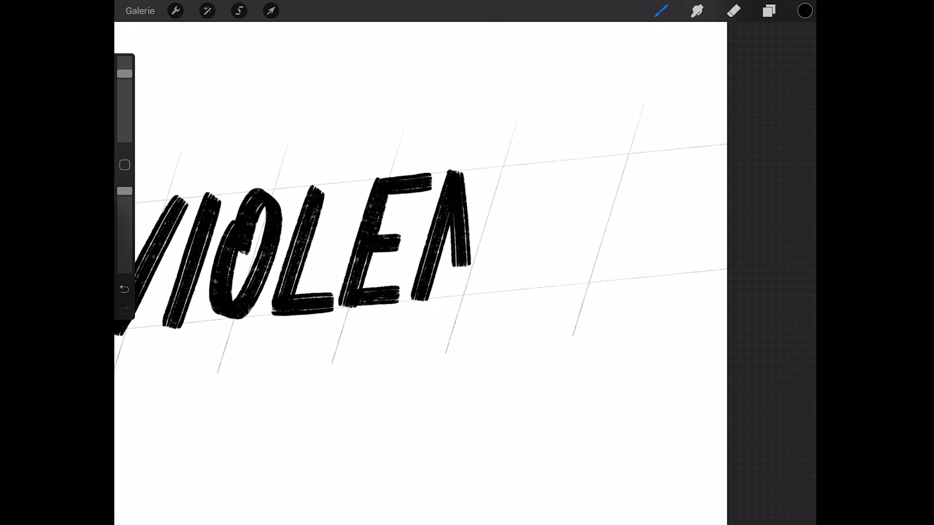
left_click_drag(504, 168, 468, 294)
key("ctrl+z")
left_click_drag(503, 168, 481, 270)
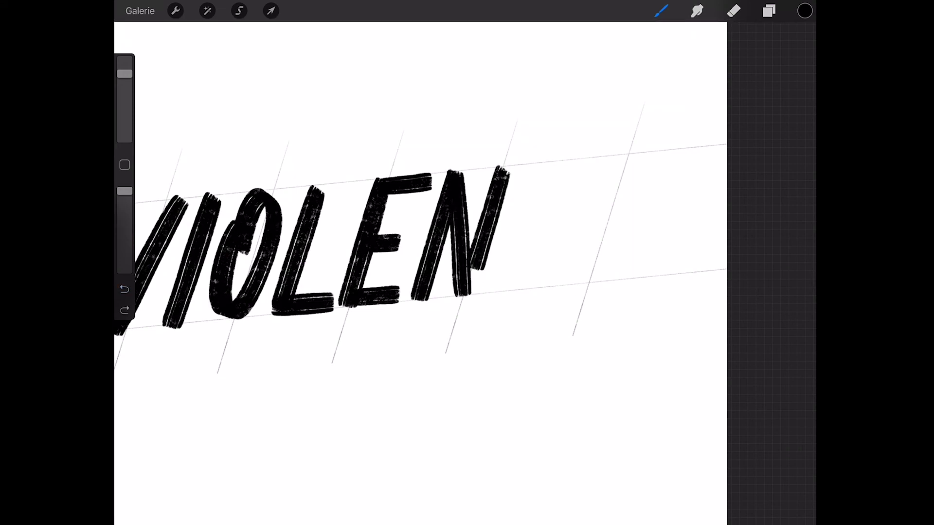
key("ctrl+z")
left_click_drag(504, 166, 469, 295)
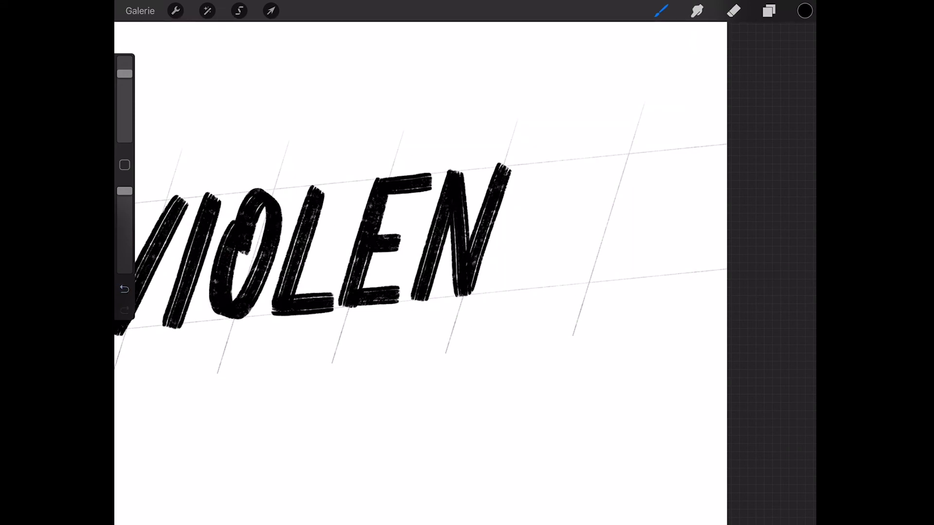
- Letter the C and try the stroke that follows it
left_click_drag(543, 161, 518, 291)
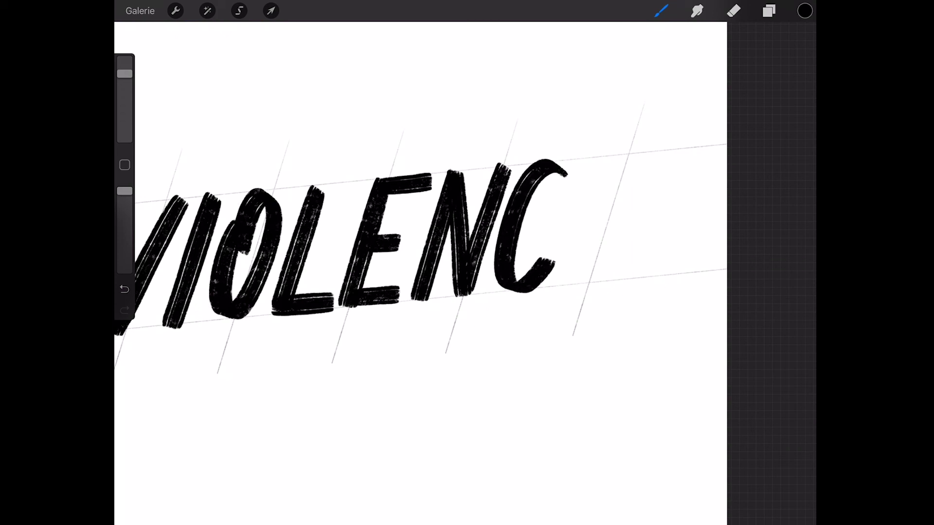
key("ctrl+z")
left_click_drag(563, 192, 516, 292)
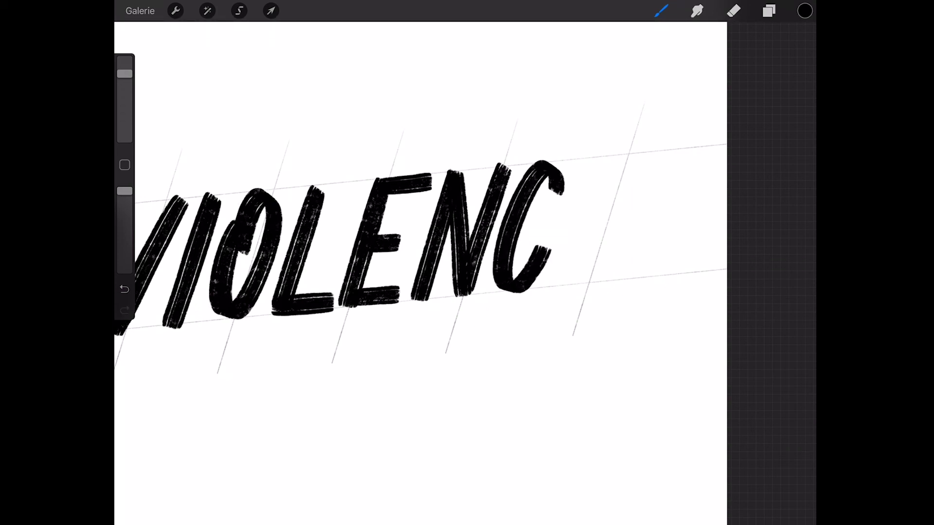
left_click_drag(389, 243, 372, 253)
left_click_drag(586, 168, 539, 294)
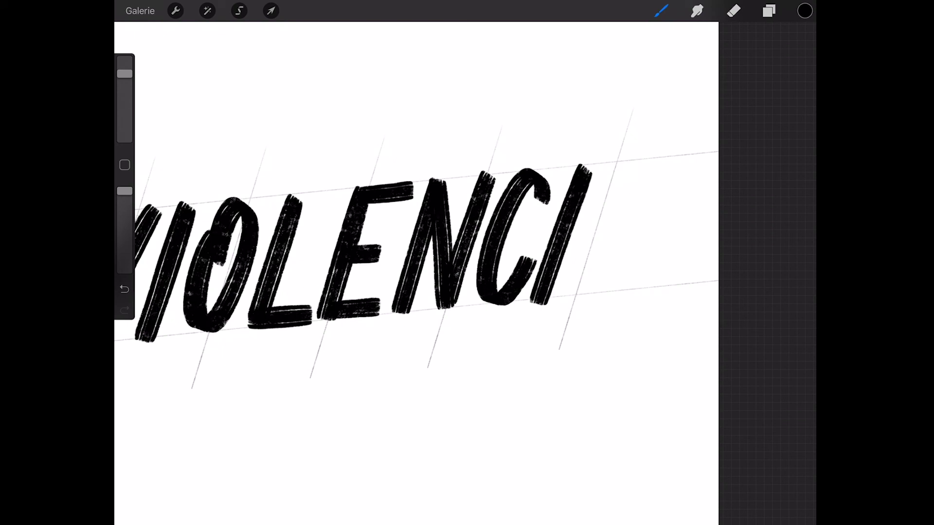
key("ctrl+z")
left_click_drag(586, 168, 544, 294)
key("ctrl+z")
- Finish with the final E and the period to complete VIOLENCE
left_click_drag(535, 219, 462, 292)
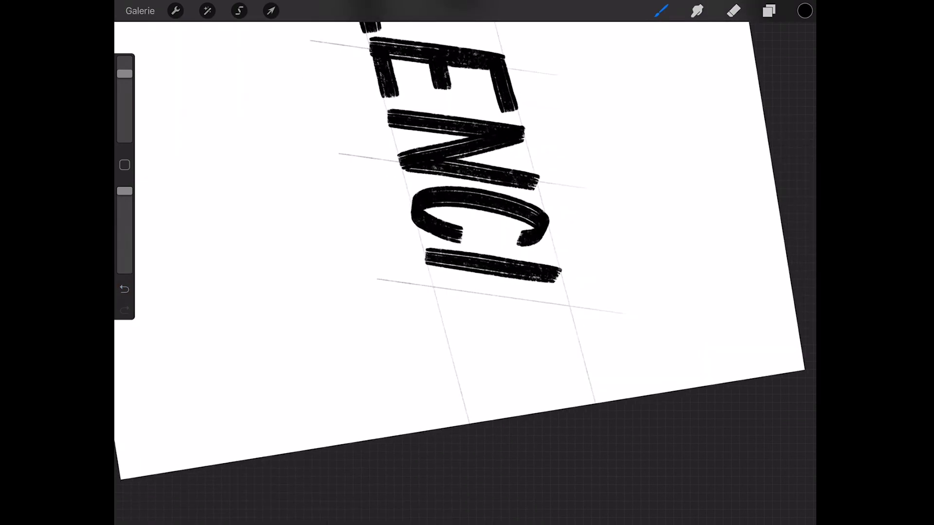
key("ctrl+z")
left_click_drag(554, 268, 560, 322)
key("ctrl+z")
left_click_drag(555, 269, 564, 324)
key("ctrl+z")
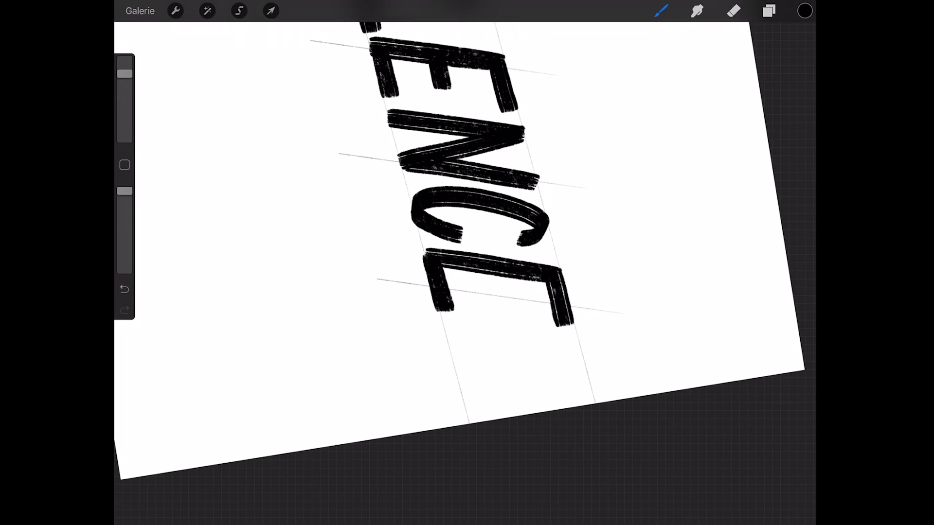
key("ctrl+z")
key("ctrl+z")
key("ctrl+shift+z")
key("ctrl+z")
key("ctrl+shift+z")
key("ctrl+z")
key("ctrl+shift+z")
scroll(377, 255, "down", 3)
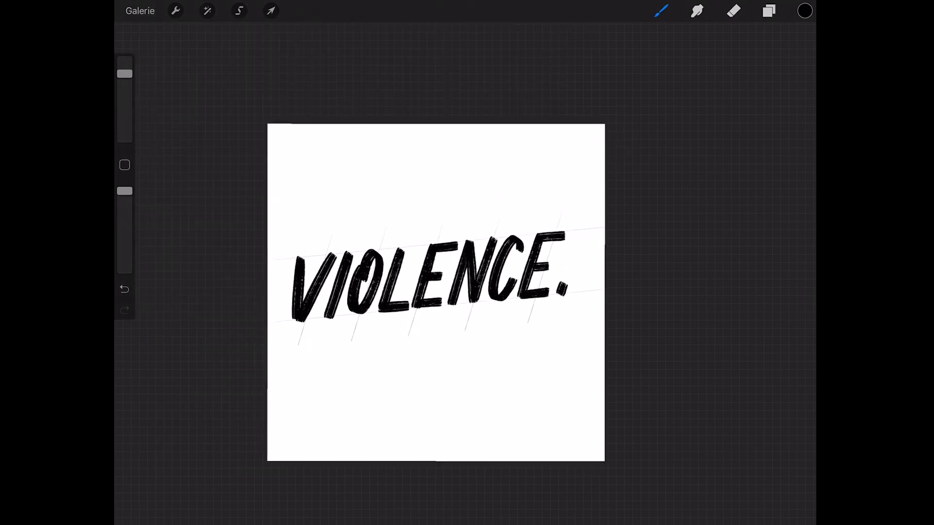
- Hide the Ebene 1 guide grid and slightly shrink the Lettering layer with Transform
left_click(769, 10)
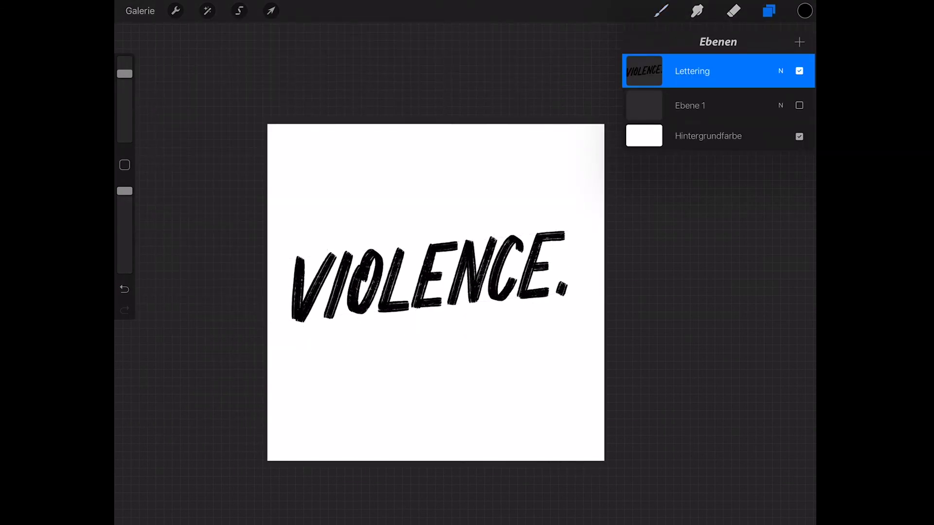
left_click(271, 11)
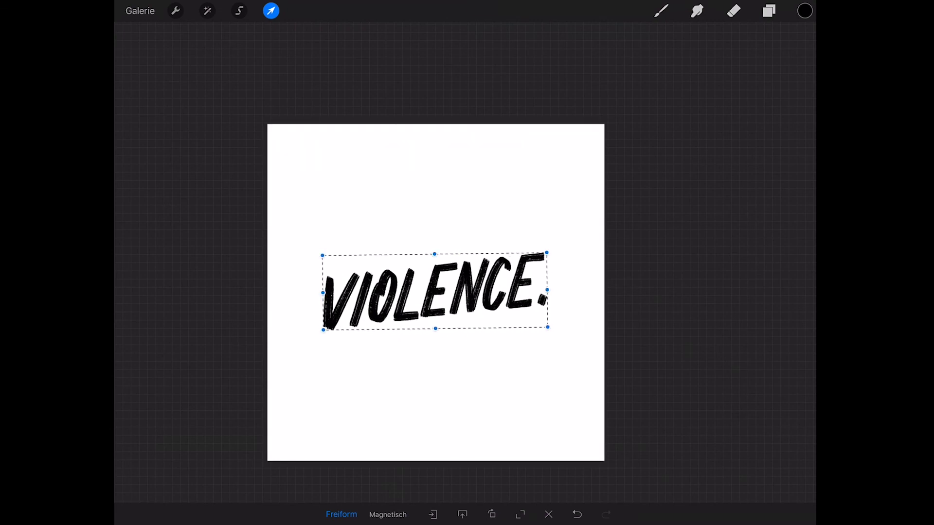
left_click(661, 11)
scroll(436, 291, "up", 3)
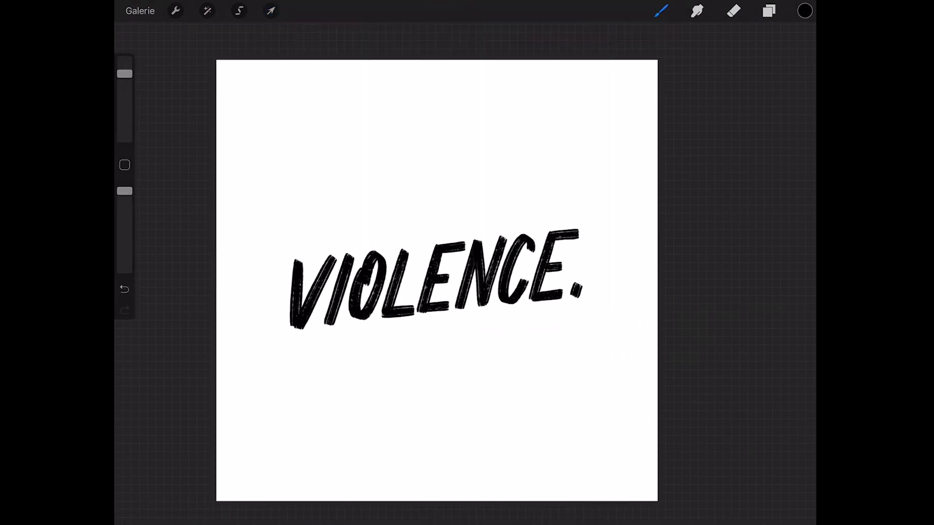
- Name the layer beneath the lettering 'Picture' and return to the home screen
left_click(769, 11)
left_click(696, 105)
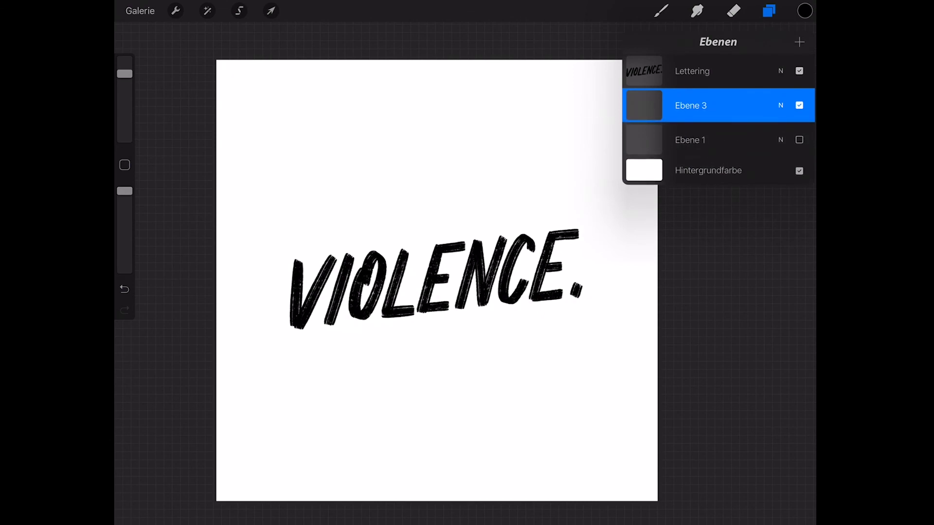
type("Picture")
key("Return")
key("super+h")
- In Safari, open the full-size Unsplash butcher-market photo and copy it
left_click(402, 483)
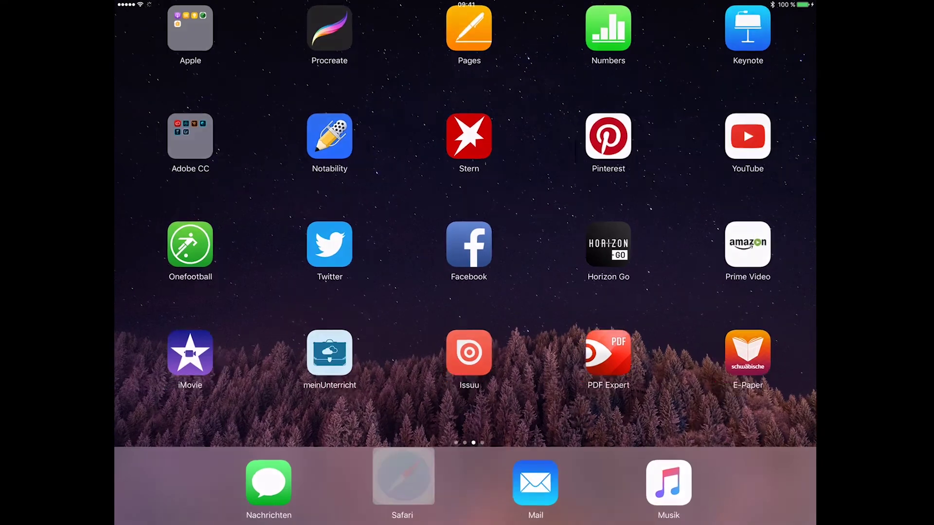
key("super+t")
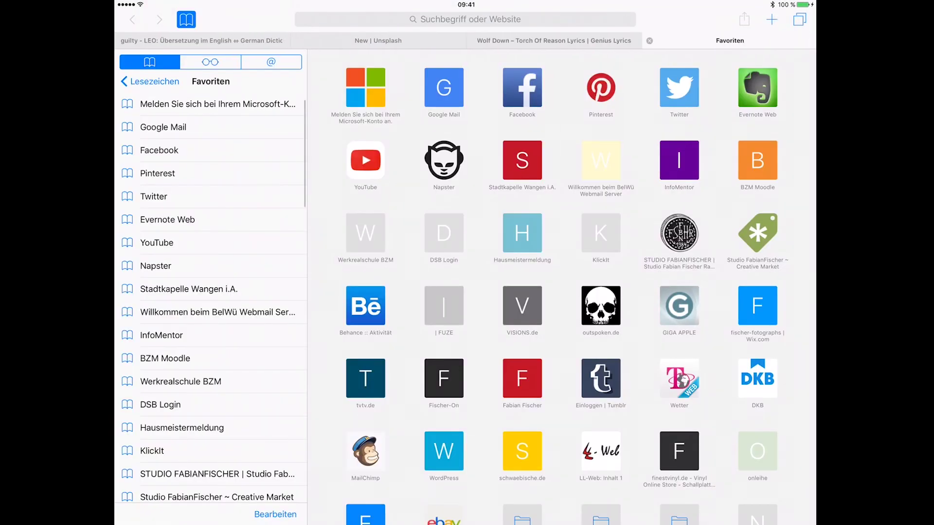
key("super+shift+backslash")
left_click(195, 411)
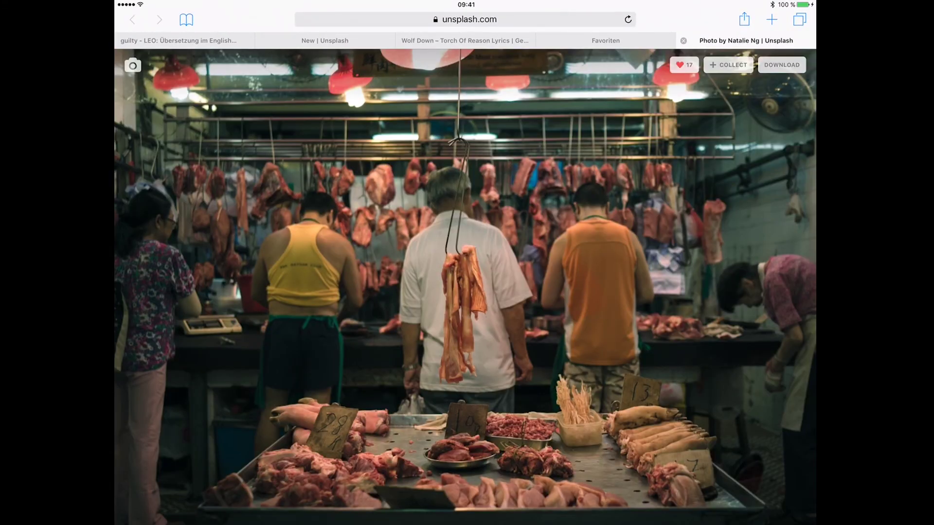
left_click(782, 65)
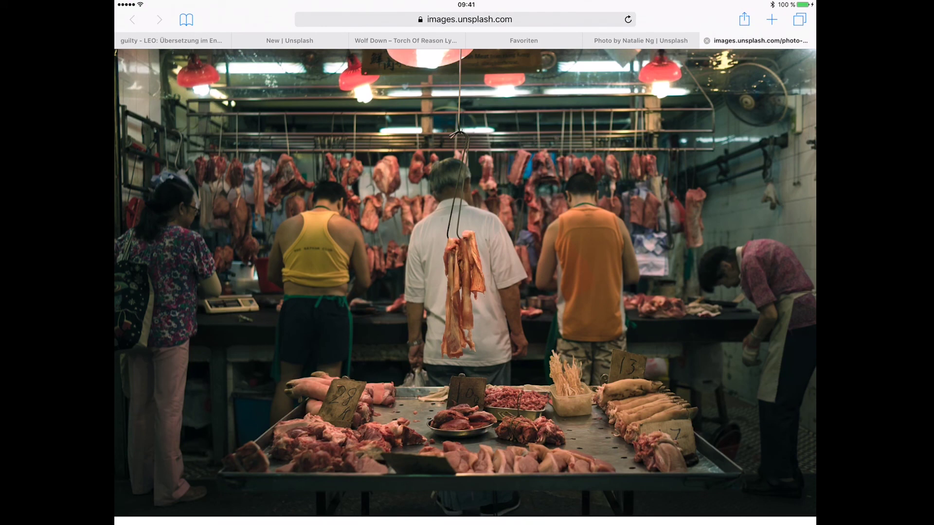
left_click(600, 252)
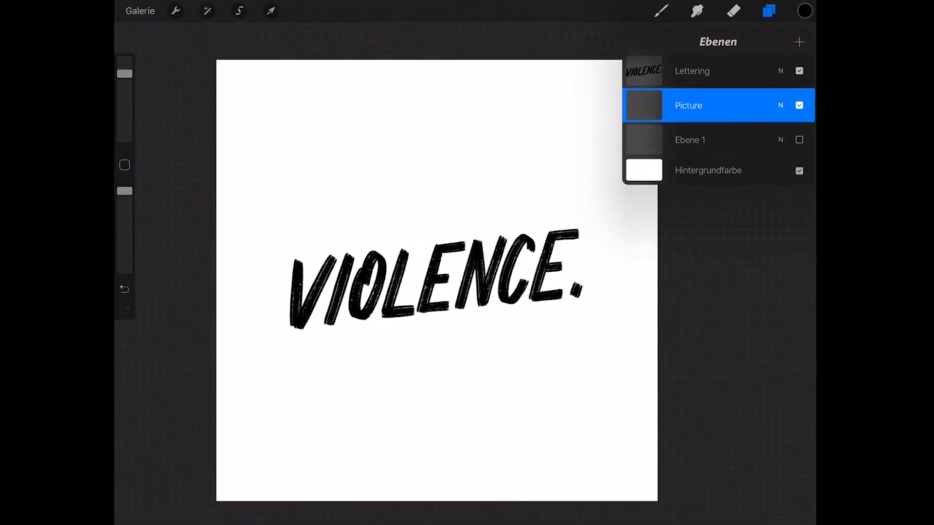
- Paste the photo into the Procreate canvas and duplicate its layer
left_click(176, 10)
left_click(149, 63)
left_click(212, 151)
left_click(768, 11)
left_click_drag(739, 105, 661, 105)
left_click(749, 105)
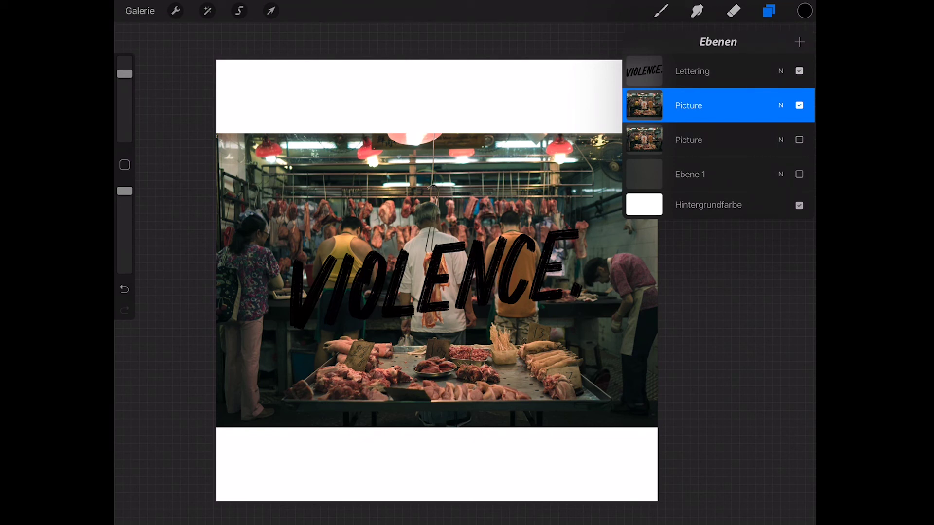
- Rename the lower photo layer to 'Picture orig'
left_click(644, 139)
left_click(644, 140)
left_click(259, 137)
left_click(688, 139)
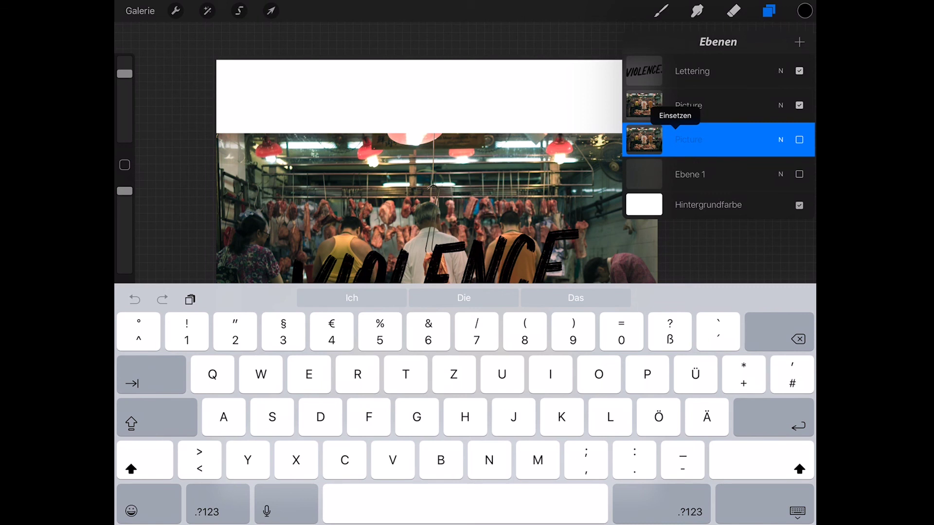
type("Picture orig")
key("Return")
- Enlarge and slightly tilt the upper Picture layer's photo with Transform
left_click(688, 106)
left_click(271, 11)
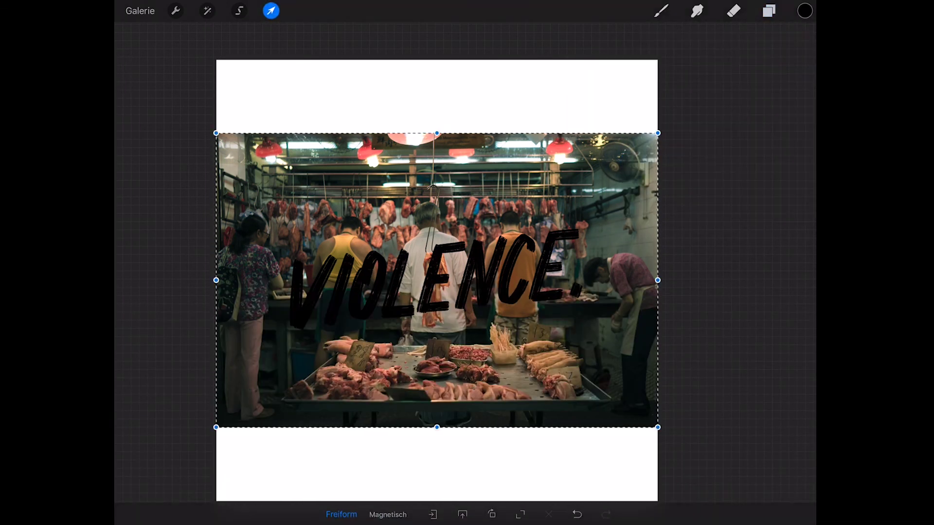
left_click_drag(658, 133, 687, 113)
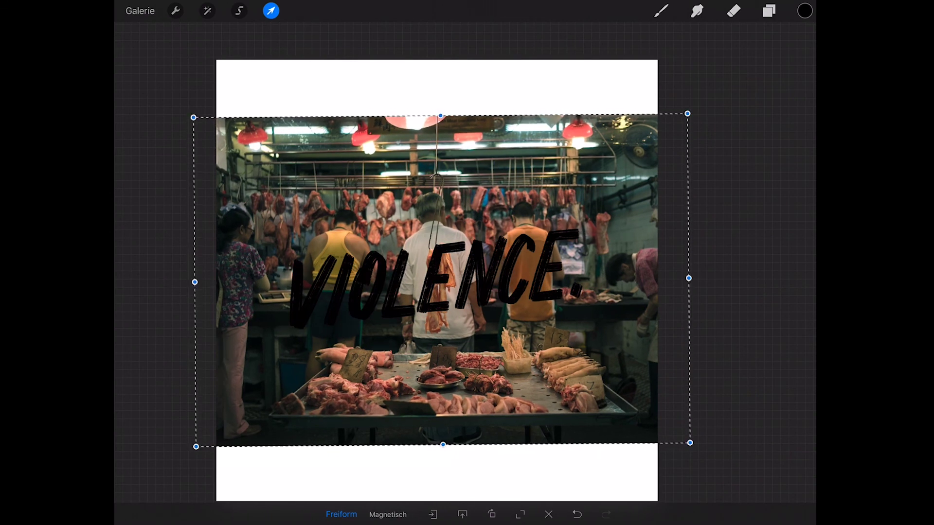
left_click(769, 10)
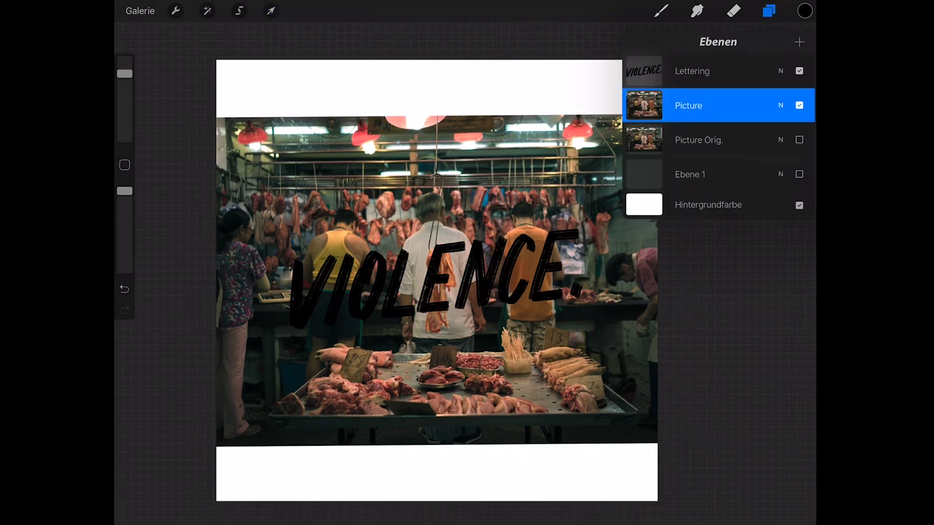
left_click(660, 11)
left_click(769, 11)
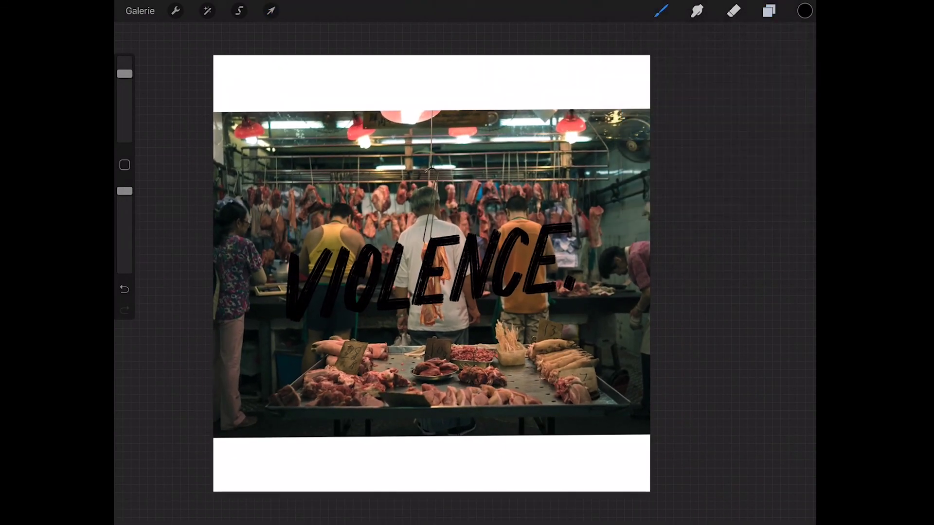
- Stretch the photo further so it covers the canvas, then swipe its layer for options
left_click(271, 10)
left_click_drag(650, 437, 701, 497)
left_click_drag(138, 64, 127, 51)
mouse_move(714, 53)
left_mouse_down()
mouse_move(743, 58)
mouse_move(733, 55)
left_mouse_up()
left_click_drag(142, 49, 135, 22)
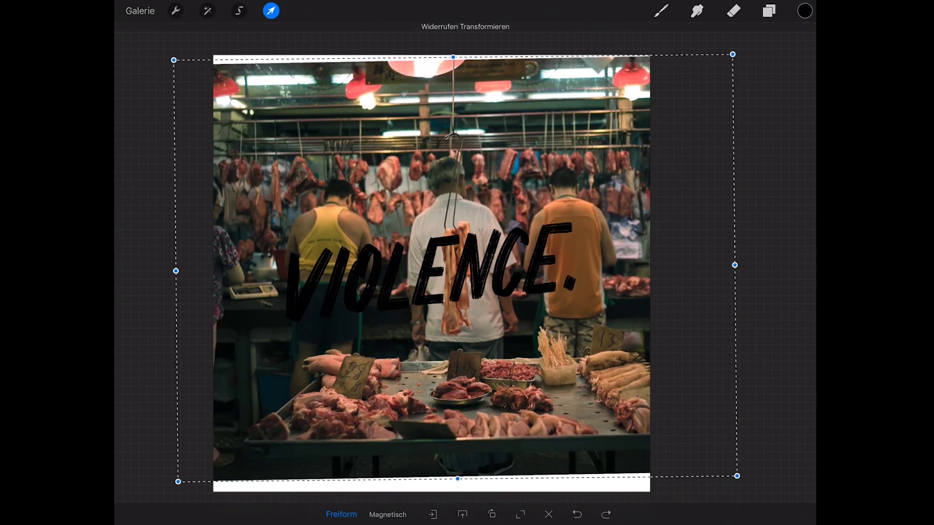
left_click(768, 11)
left_click_drag(759, 105, 691, 105)
- Delete the Picture layer and scale a fresh Picture Orig. copy to fill the square canvas
left_click(793, 105)
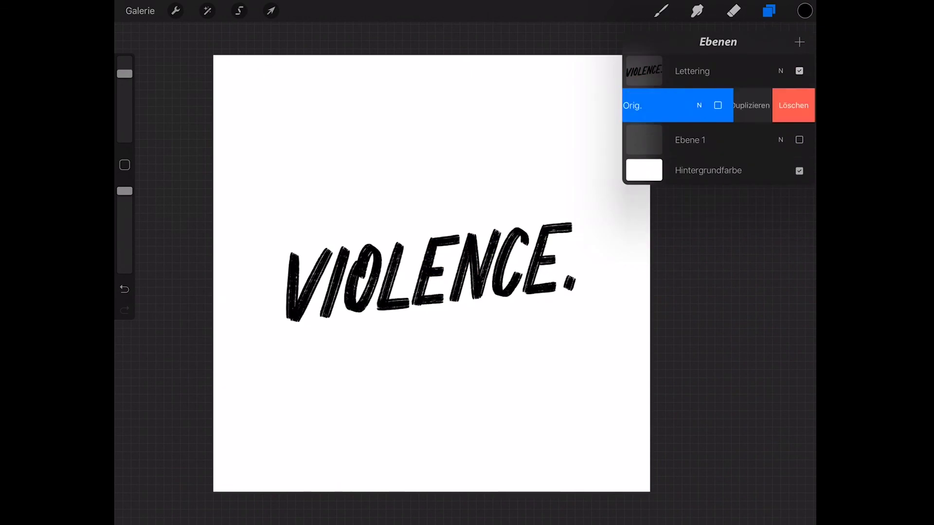
left_click(751, 105)
left_click(271, 11)
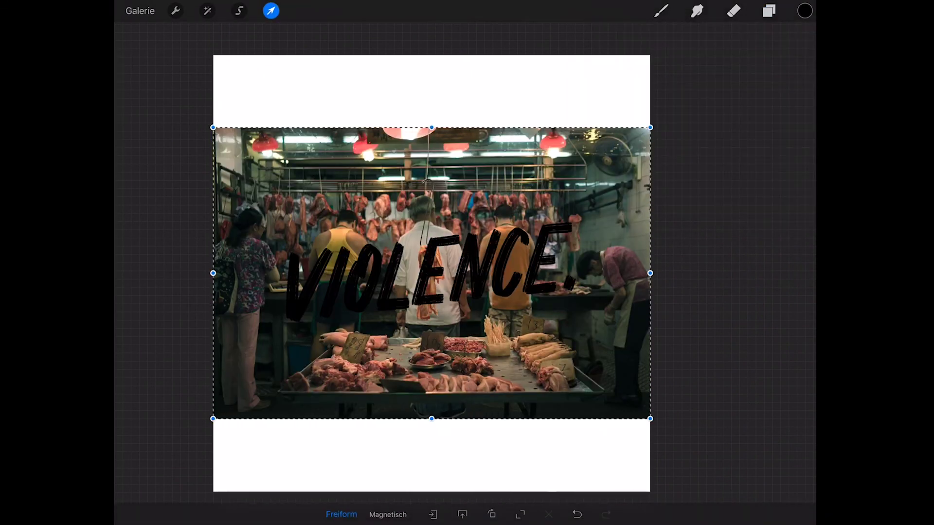
left_click_drag(212, 271, 117, 277)
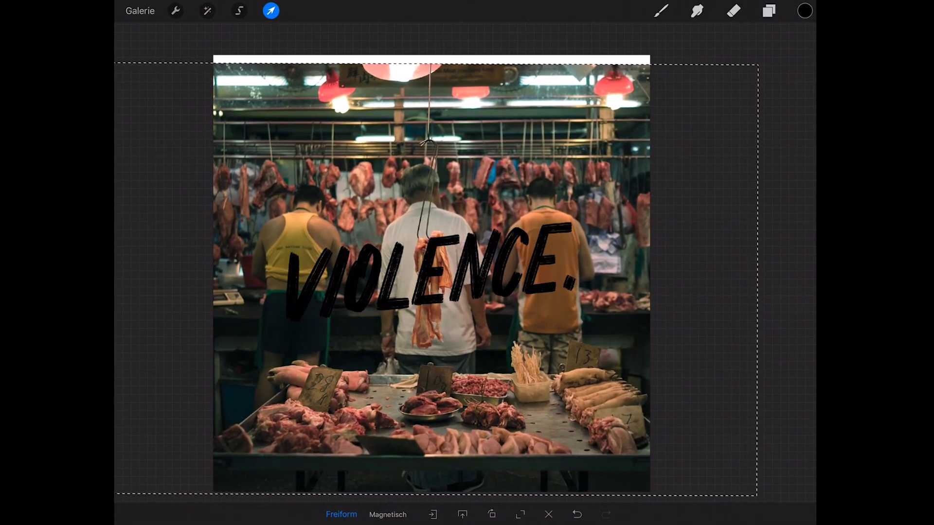
left_click_drag(431, 273, 437, 260)
left_click_drag(773, 499, 769, 494)
left_click_drag(769, 52, 772, 50)
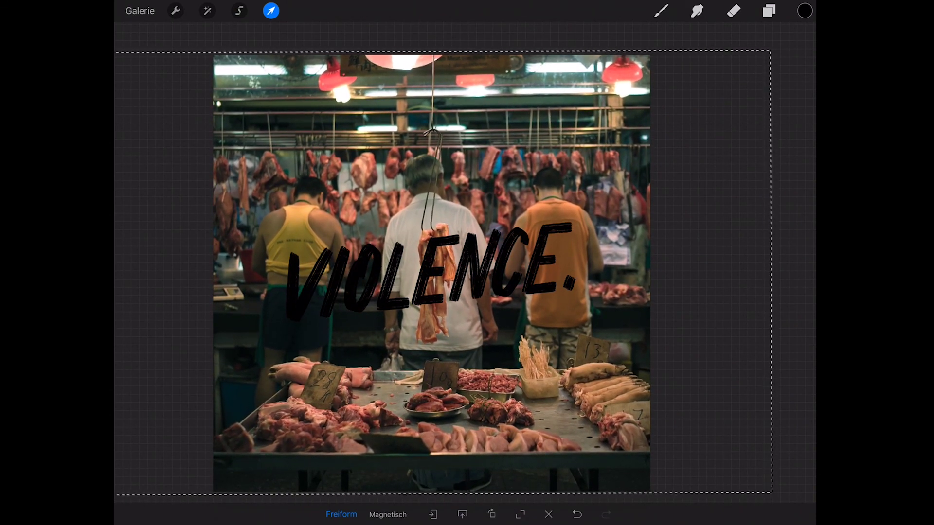
left_click_drag(431, 272, 436, 271)
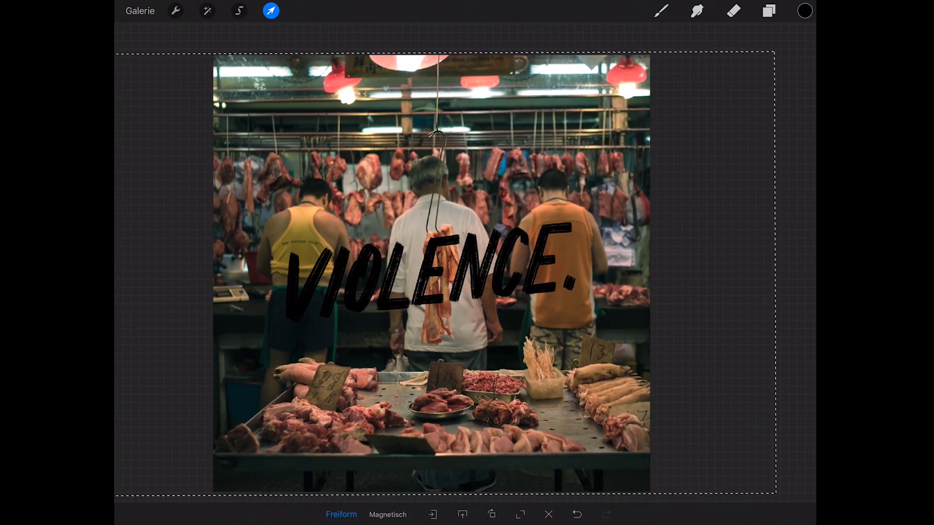
left_click(769, 11)
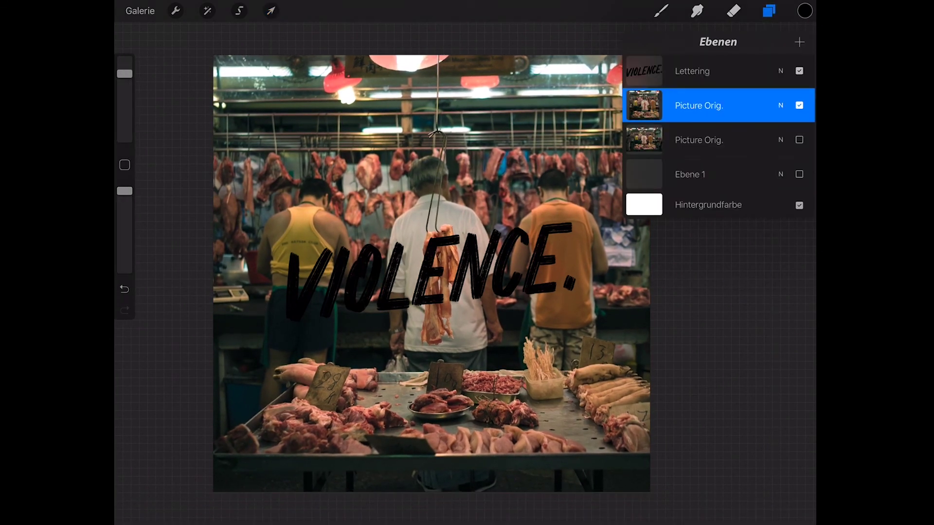
- Duplicate the Lettering layer and set the painting colour to white
left_click_drag(739, 71, 661, 71)
left_click(749, 71)
left_click(804, 11)
mouse_move(677, 188)
left_mouse_down()
mouse_move(673, 98)
mouse_move(675, 113)
left_mouse_up()
left_click(175, 10)
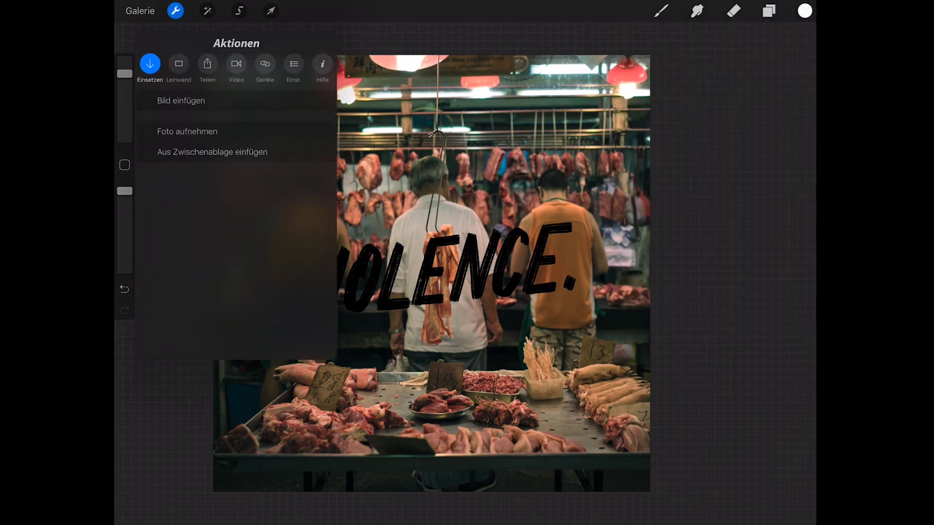
- Recolour the VIOLENCE. lettering white using Neu färben
left_click(207, 11)
left_click(179, 283)
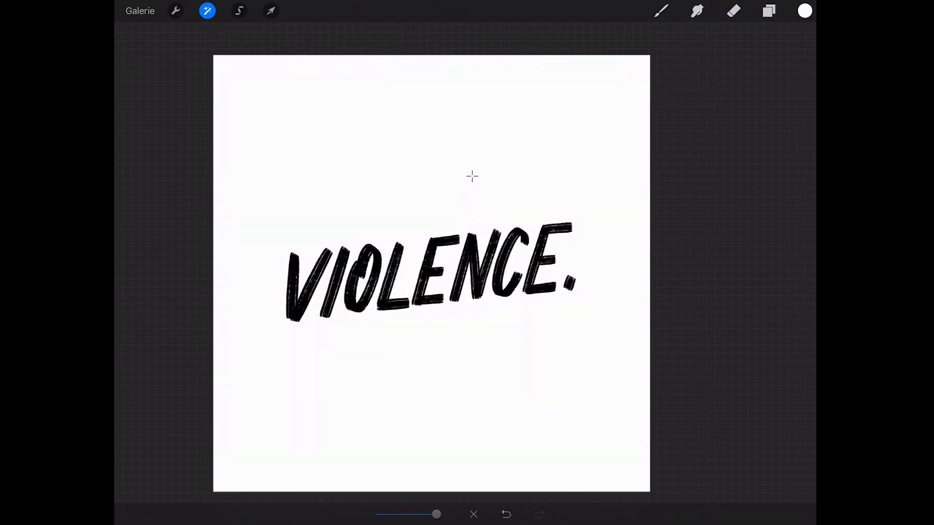
left_click_drag(472, 176, 468, 246)
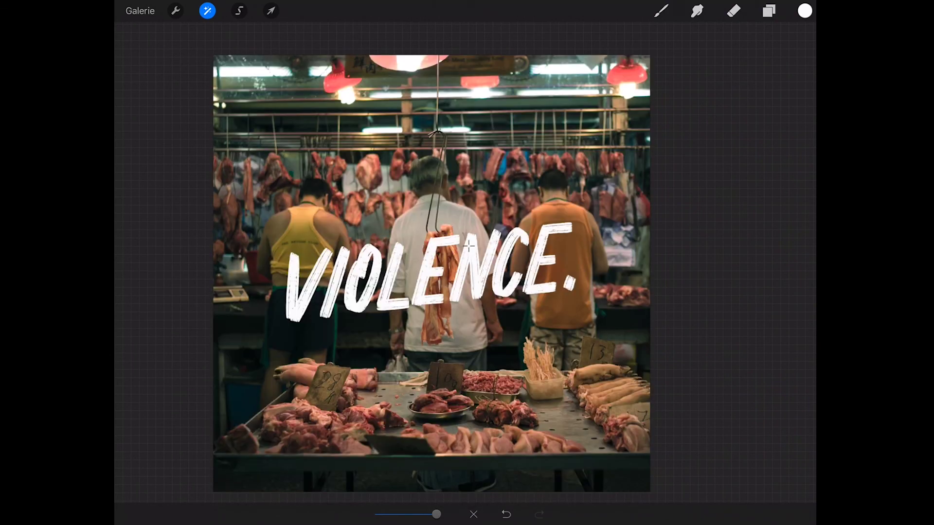
left_click(769, 11)
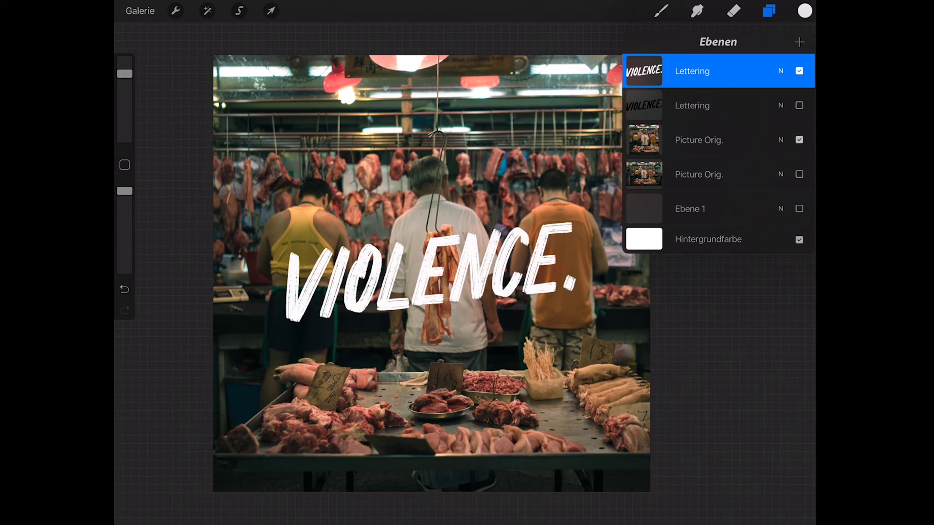
- Show and duplicate the black lettering layer, positioning it beneath as a shadow
left_click(799, 105)
left_click(692, 105)
left_click(271, 11)
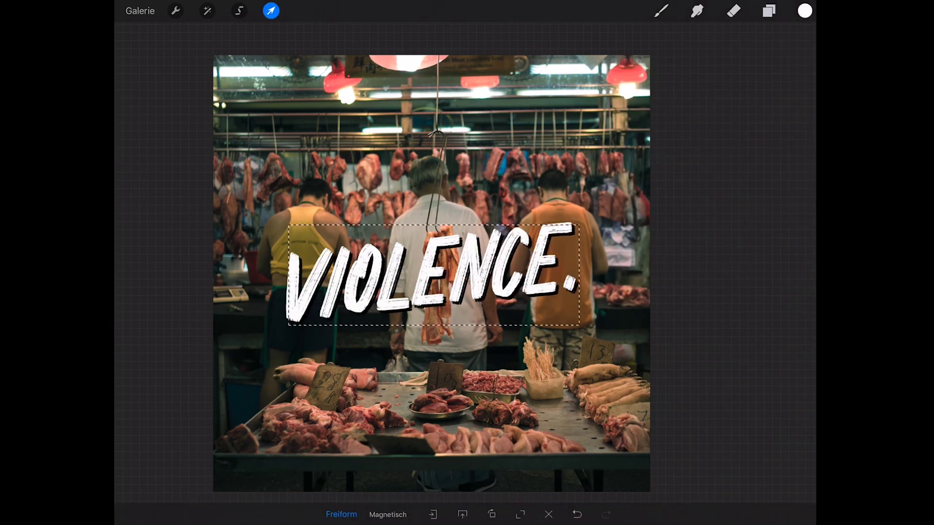
left_click(661, 11)
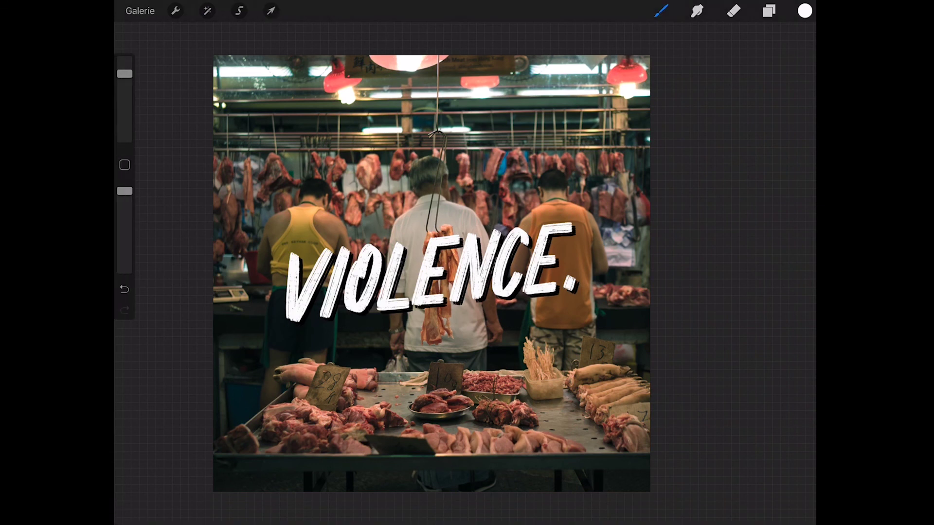
- On Picture Orig., add shadow, midtone and highlight points to a Curves adjustment
left_click(768, 11)
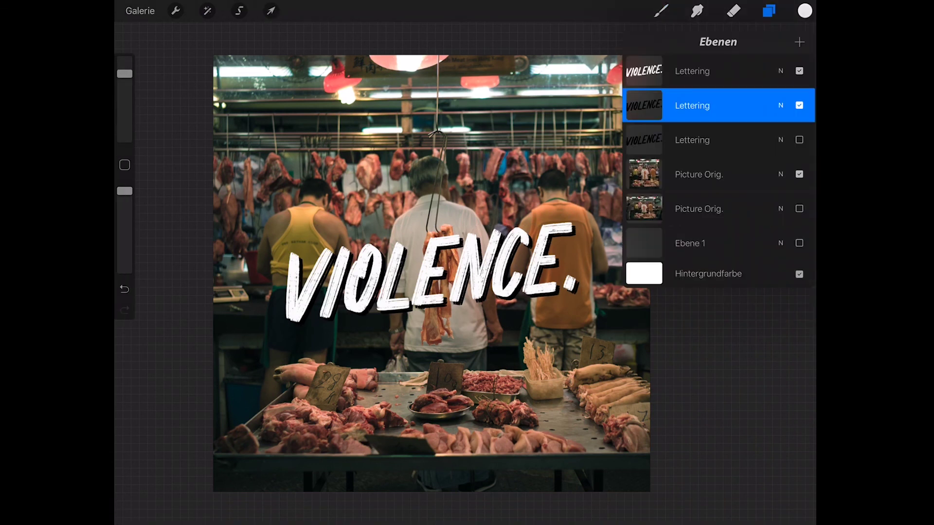
left_click(715, 174)
left_click(208, 11)
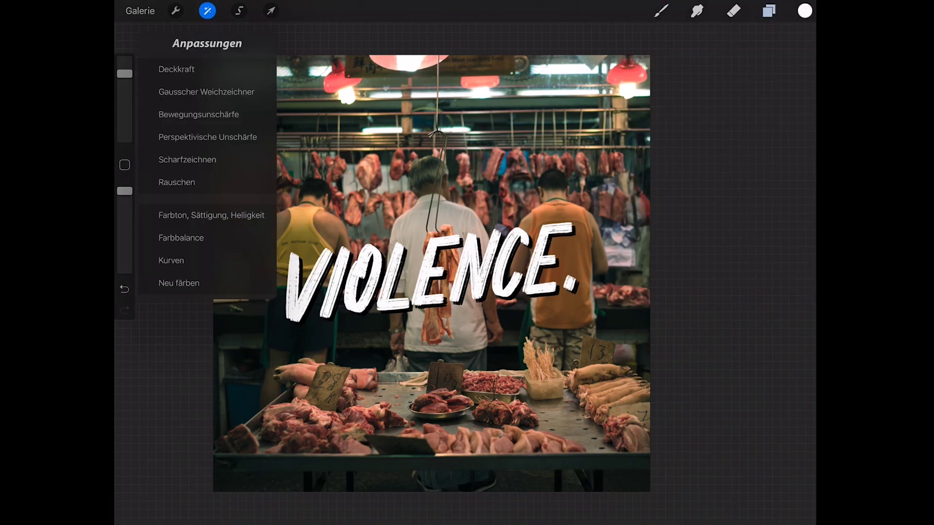
left_click(172, 260)
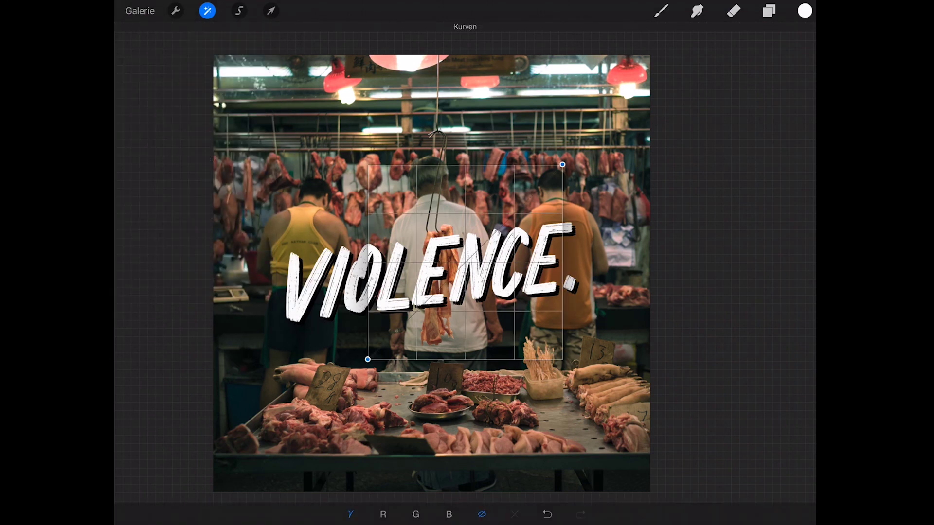
left_click_drag(381, 345, 381, 354)
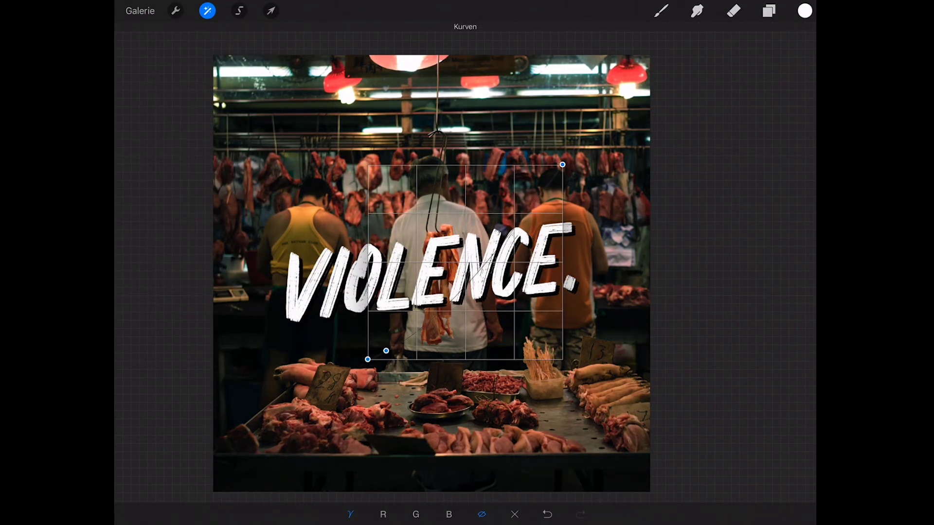
left_click_drag(414, 330, 430, 319)
left_click_drag(426, 318, 426, 313)
left_click_drag(518, 212, 519, 243)
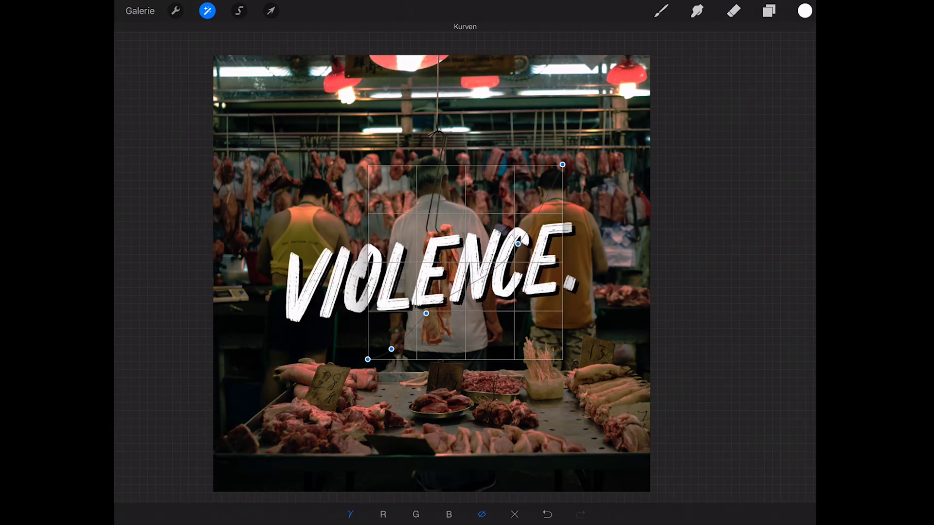
- Reshape the curve points to darken the butcher photo's midtones and shadows
left_click_drag(426, 314, 442, 314)
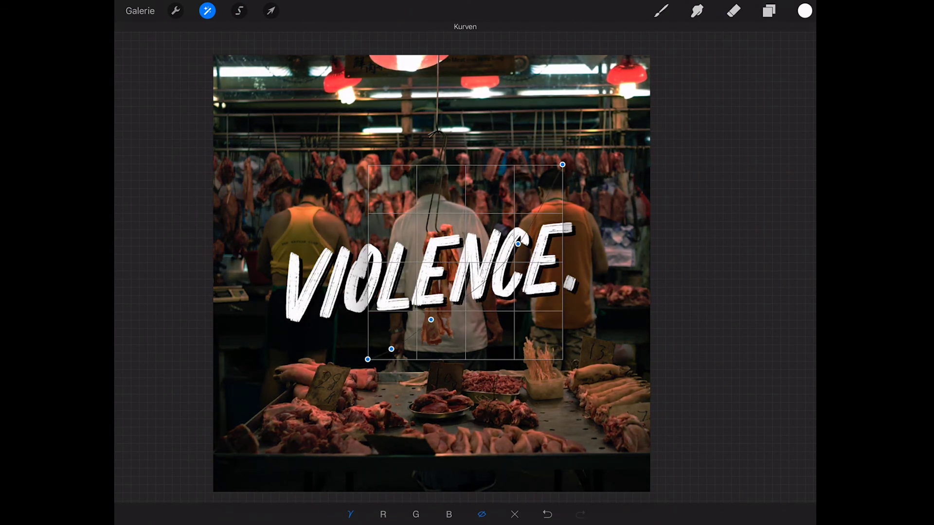
left_click_drag(518, 244, 516, 235)
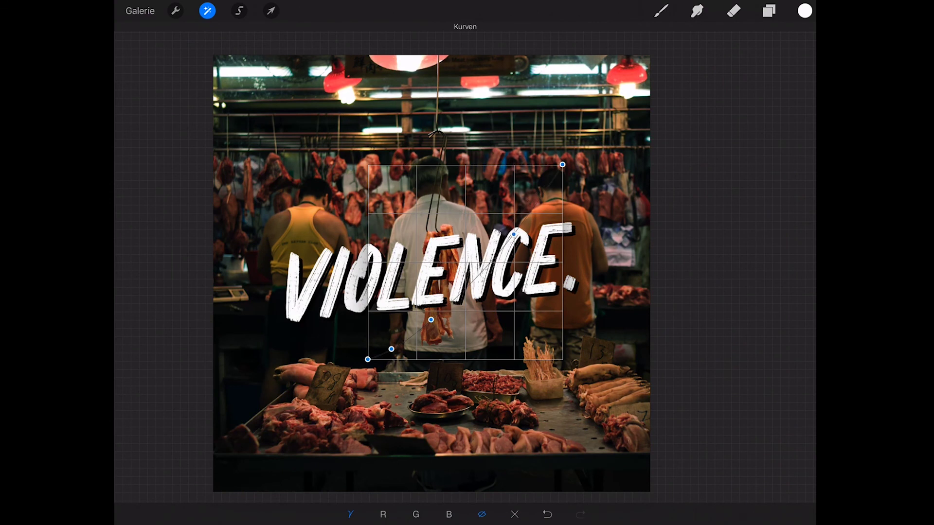
left_click_drag(392, 349, 383, 343)
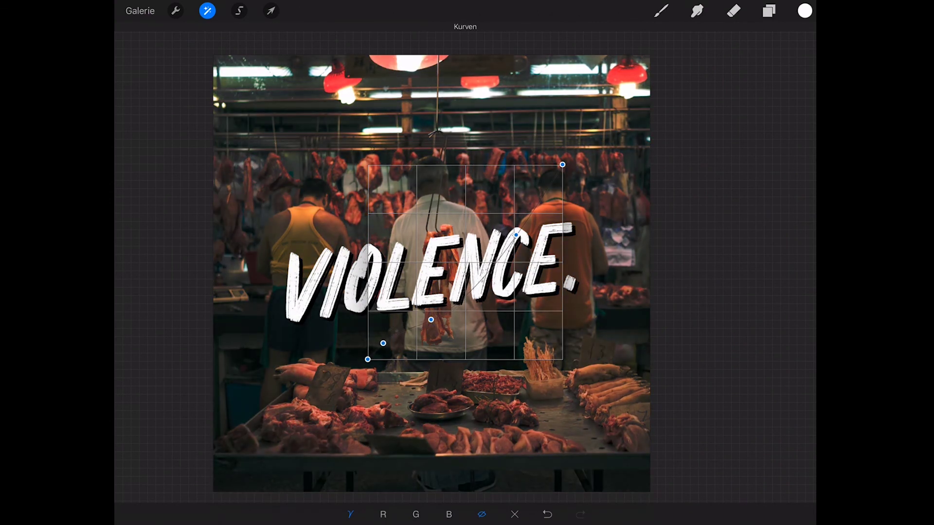
left_click_drag(431, 320, 420, 311)
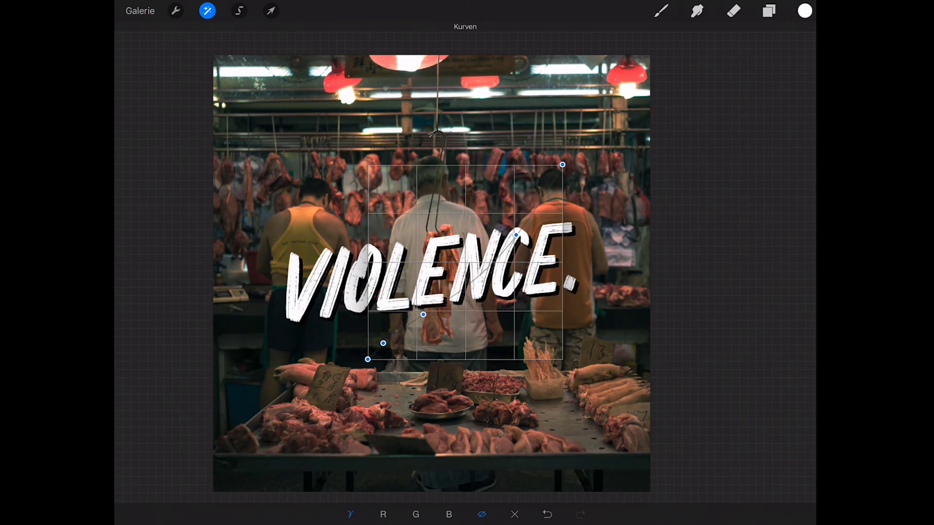
mouse_move(516, 234)
left_mouse_down()
mouse_move(537, 215)
mouse_move(524, 210)
mouse_move(515, 232)
left_mouse_up()
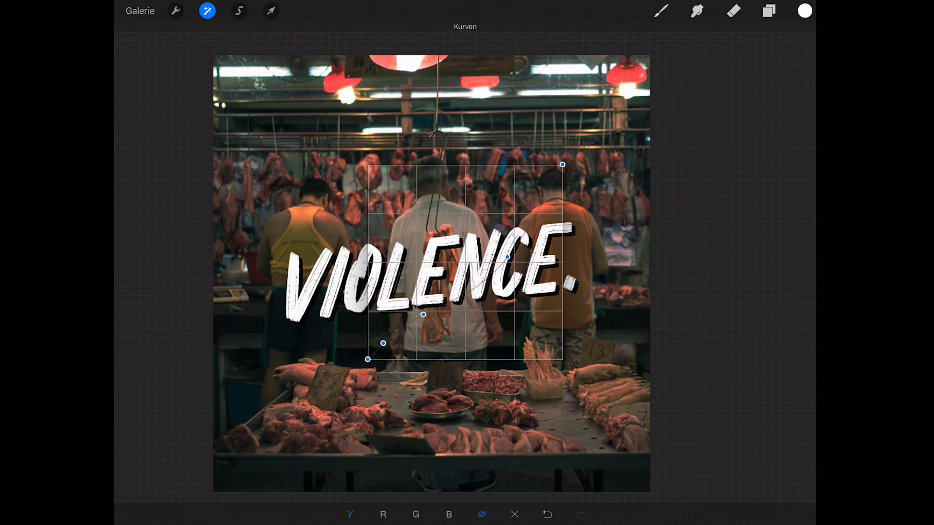
left_click_drag(423, 315, 422, 316)
left_click_drag(383, 343, 380, 338)
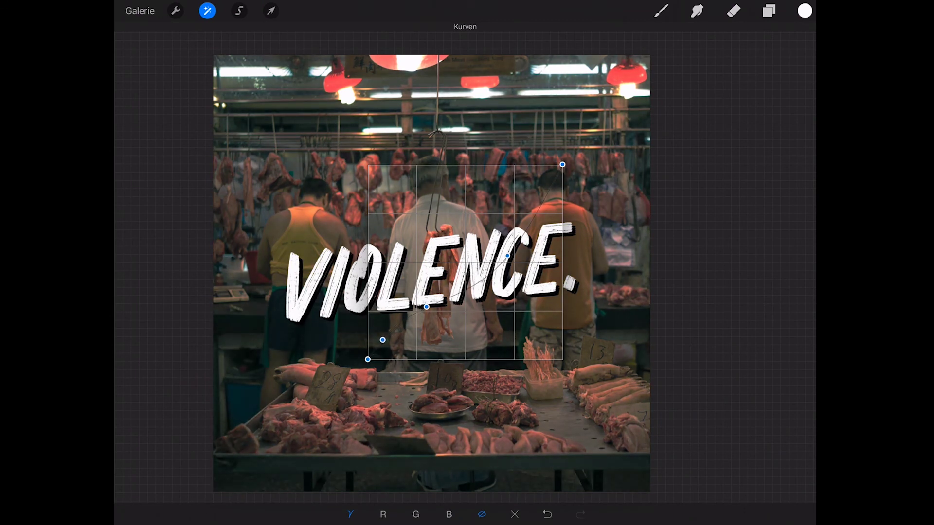
- Fine-tune the shadow, midtone and highlight points for a darker, moodier photo
left_click_drag(423, 301, 430, 298)
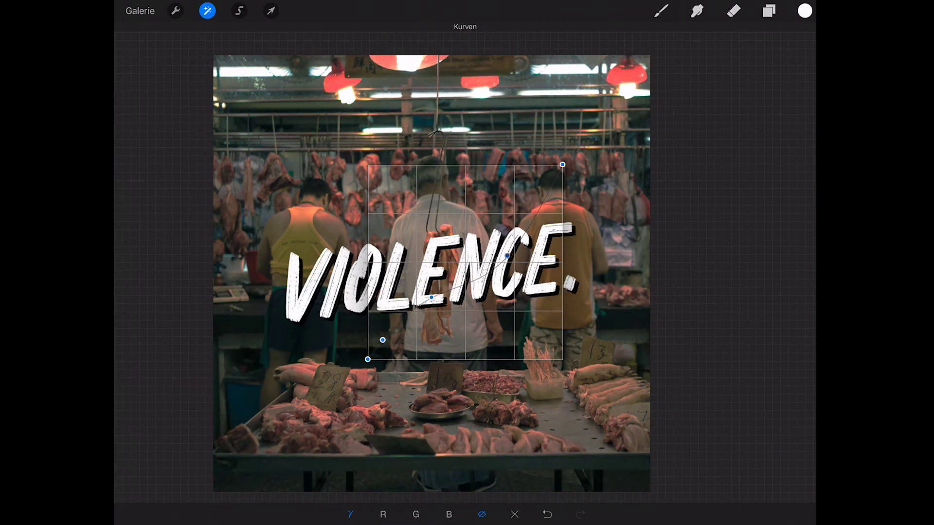
left_click_drag(507, 255, 497, 249)
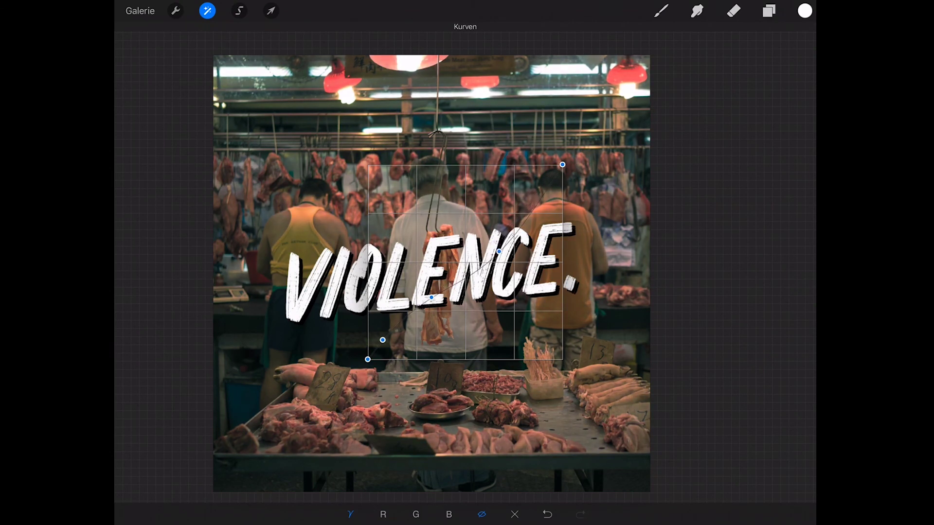
mouse_move(509, 240)
left_mouse_down()
mouse_move(532, 228)
mouse_move(528, 214)
left_mouse_up()
left_click_drag(383, 340, 386, 331)
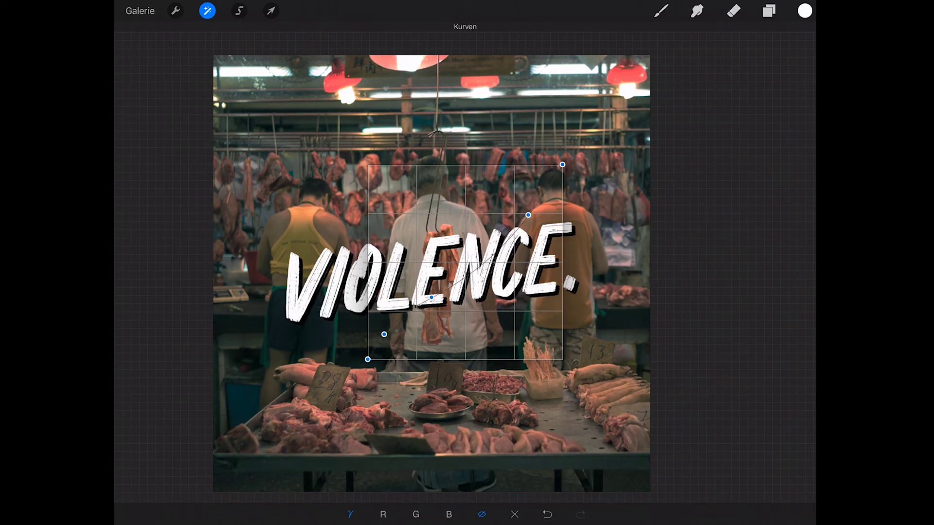
left_click_drag(432, 297, 437, 295)
left_click_drag(438, 295, 438, 296)
left_click(769, 11)
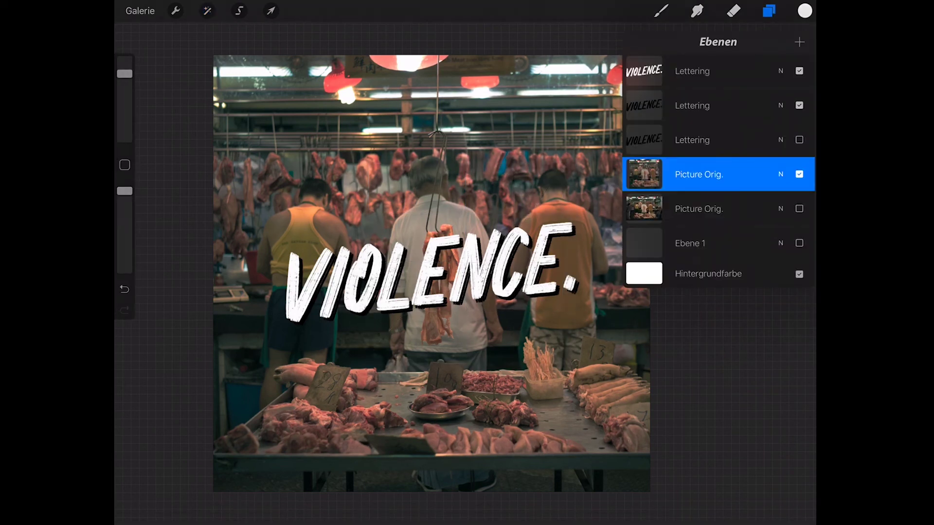
- Add a new empty layer and pick a brush from the Splashes set
left_click(661, 11)
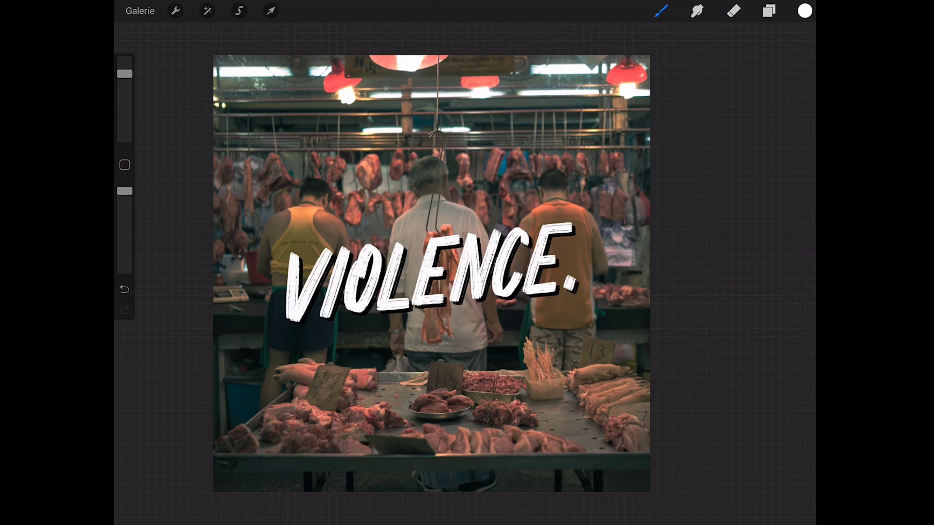
left_click(769, 11)
left_click(799, 42)
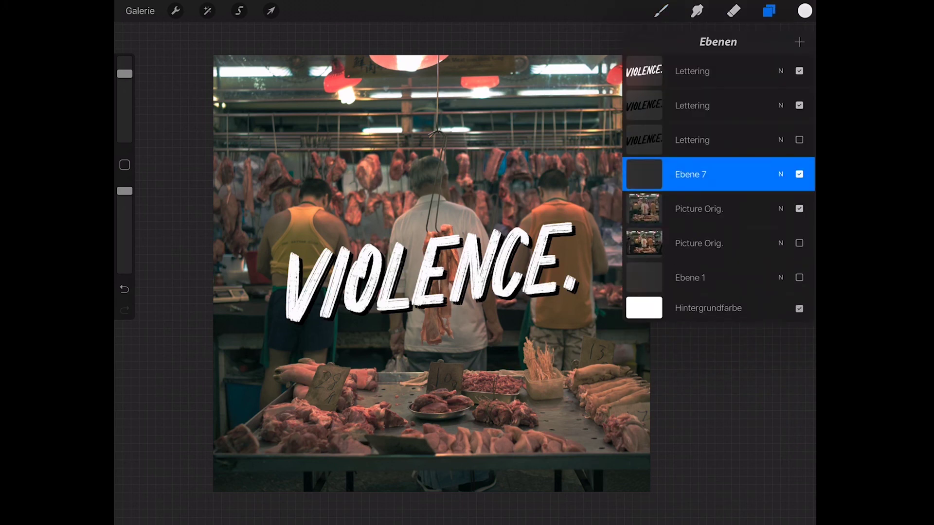
left_click(661, 10)
left_click(679, 64)
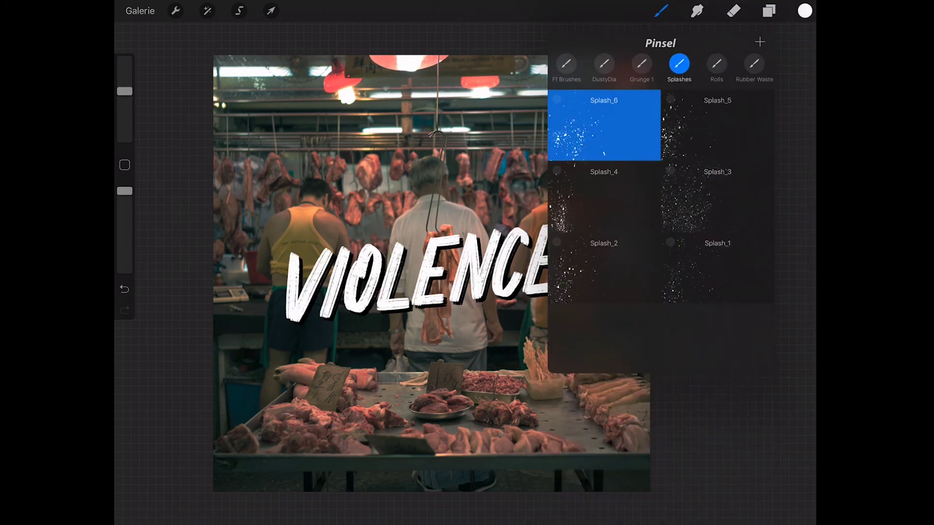
left_click(604, 267)
left_click(661, 11)
- Dab white splash patterns across the photo, undoing the first one and restamping
left_click_drag(124, 91, 124, 88)
left_click(389, 292)
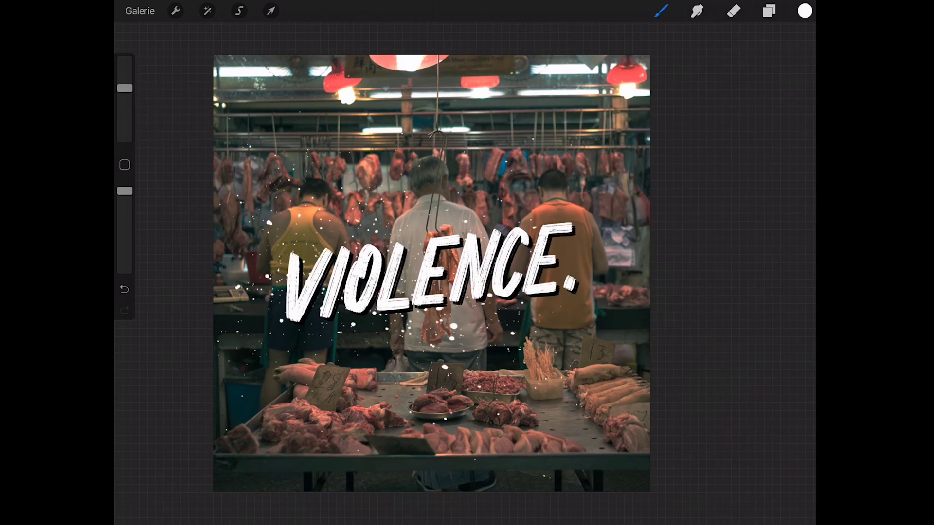
left_click(124, 289)
left_click(496, 299)
left_click(271, 11)
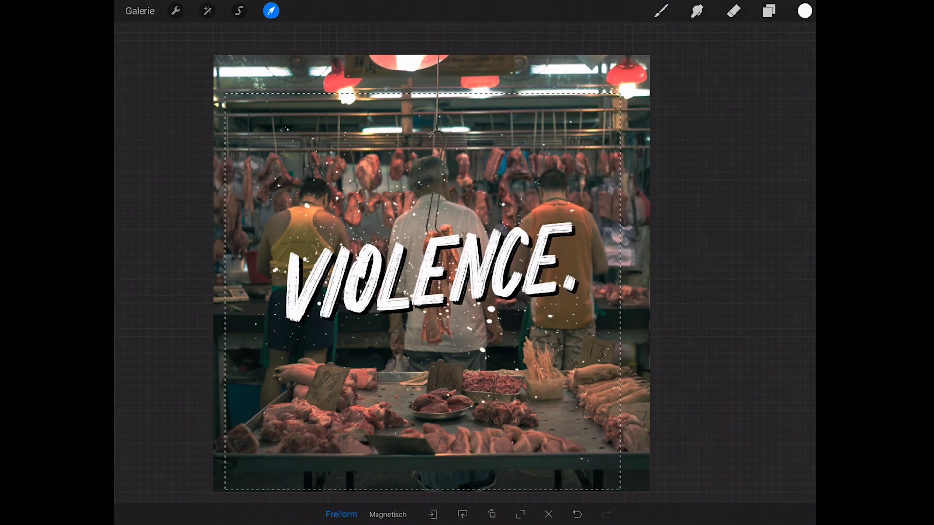
left_click(661, 10)
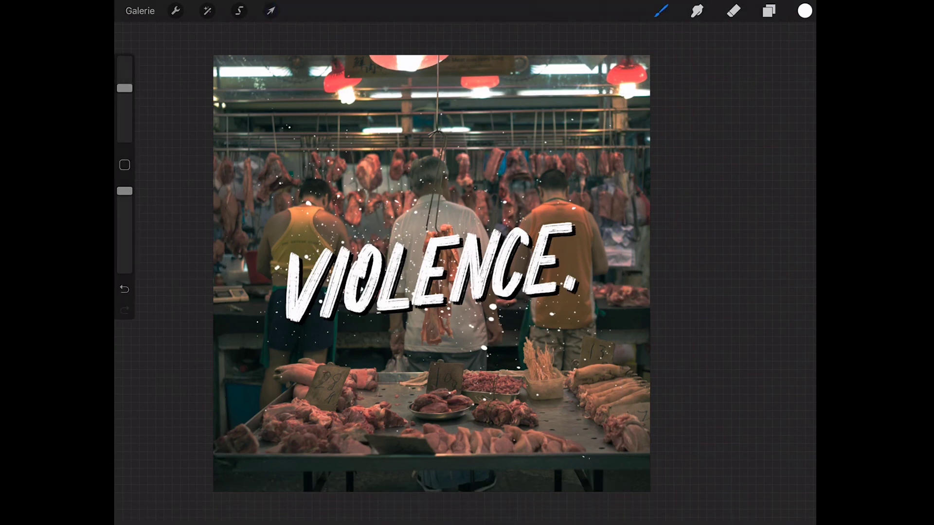
- On another new layer, stamp white splashes with the Splash_5 brush
left_click(768, 10)
left_click(798, 39)
left_click(660, 11)
left_click(717, 125)
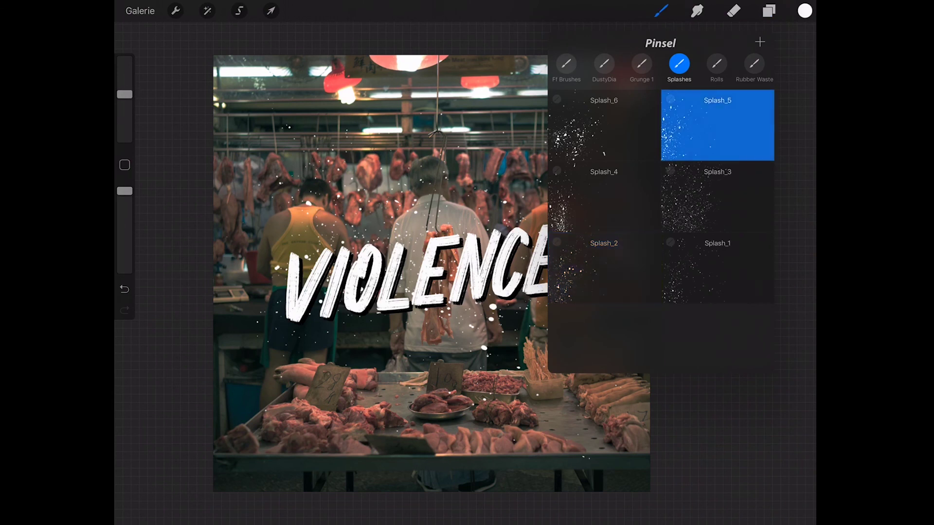
left_click_drag(125, 94, 124, 96)
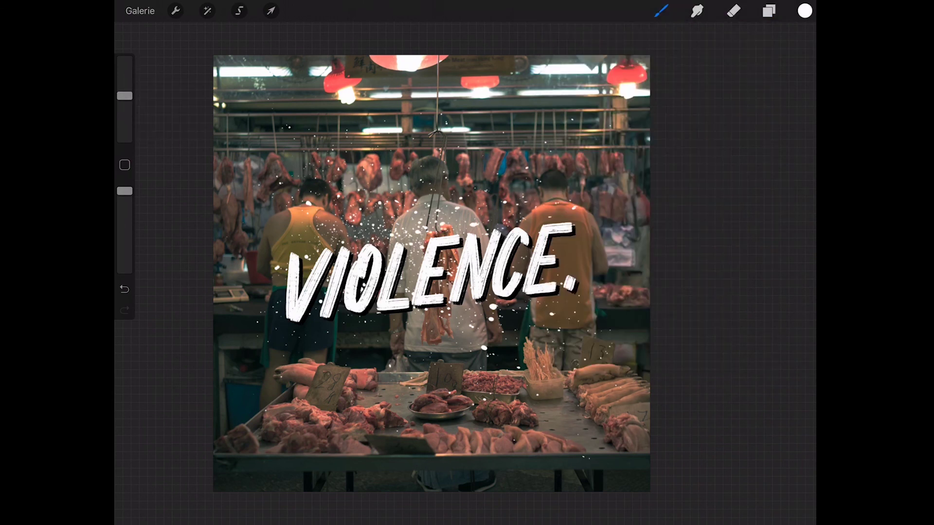
- Rotate the new splatter layer about 17° counter-clockwise
left_click(271, 11)
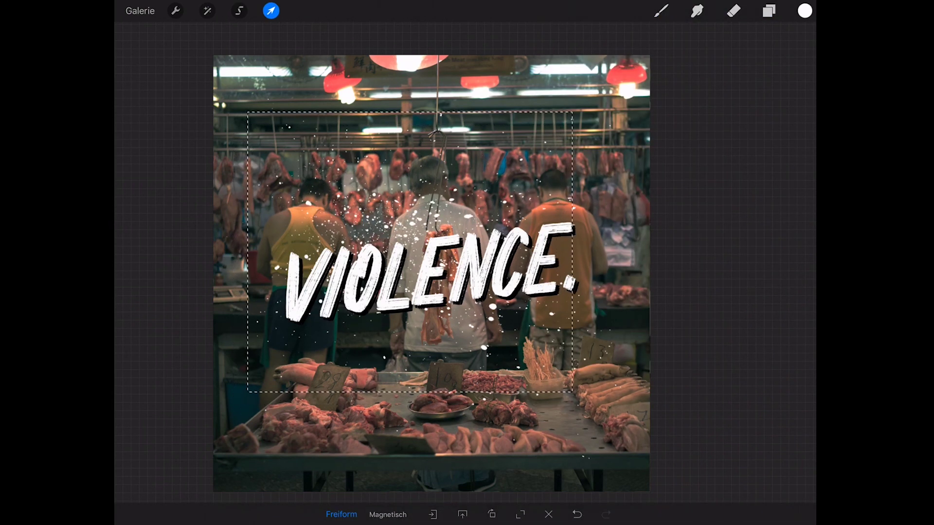
left_click_drag(410, 97, 346, 112)
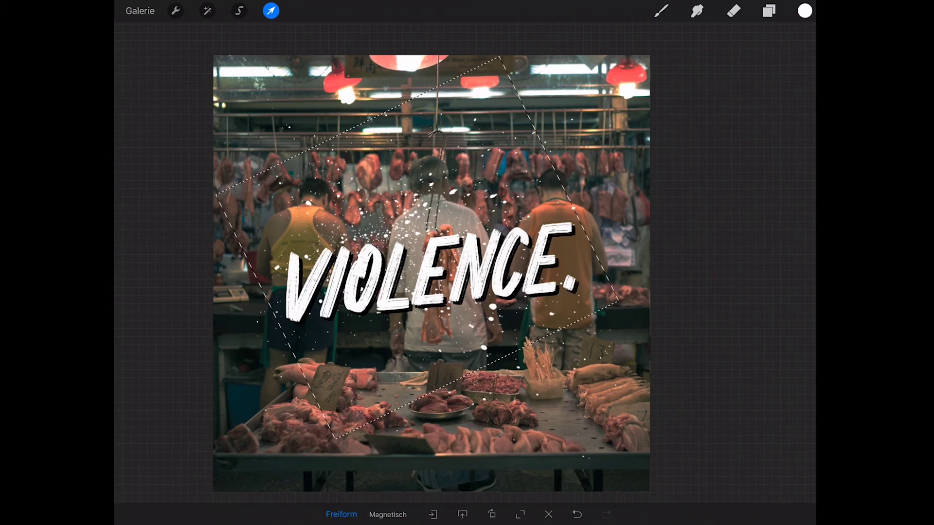
left_click(660, 11)
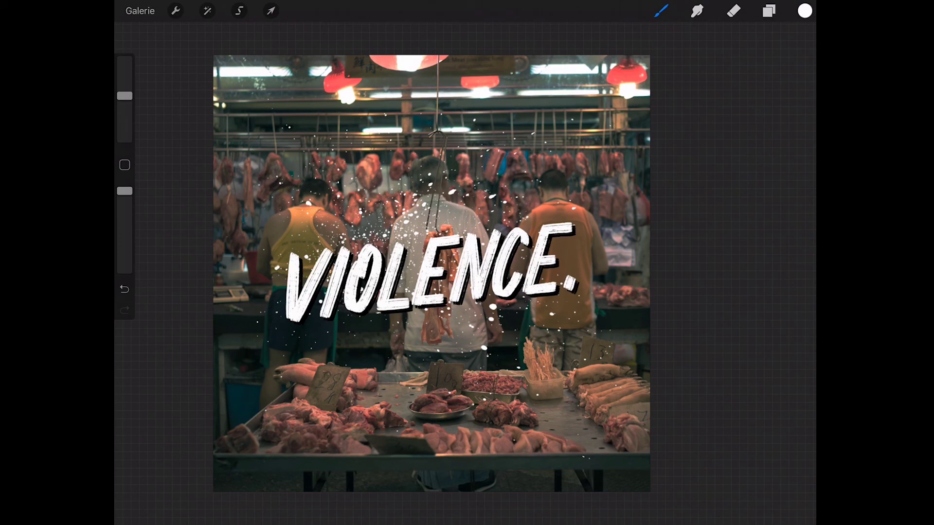
- Lower Picture Orig.'s saturation and nudge its brightness up in Hue, Saturation, Brightness
left_click(768, 10)
left_click(710, 243)
left_click(207, 10)
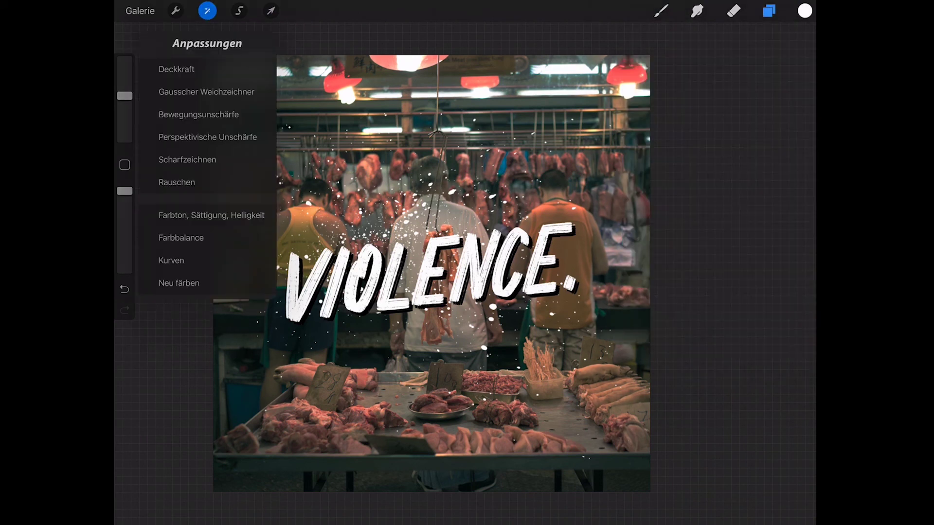
left_click(211, 215)
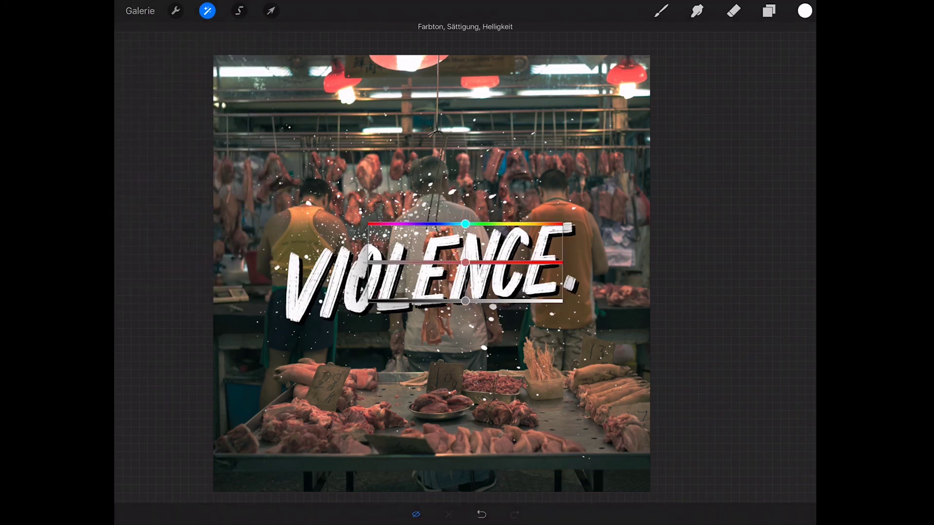
left_click_drag(466, 263, 432, 263)
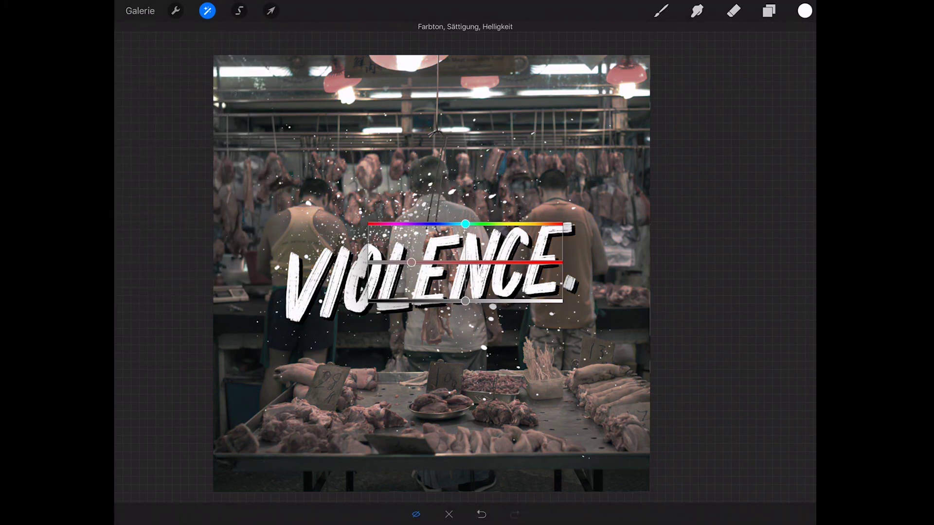
left_click_drag(465, 301, 466, 301)
- Select the Ebene 8 splash layer for transforming
left_click(768, 10)
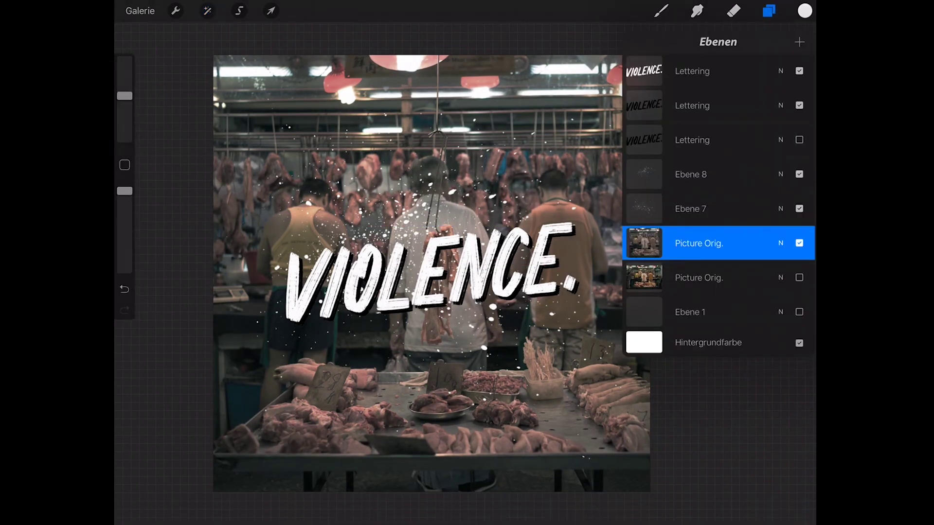
left_click(700, 174)
left_click(271, 10)
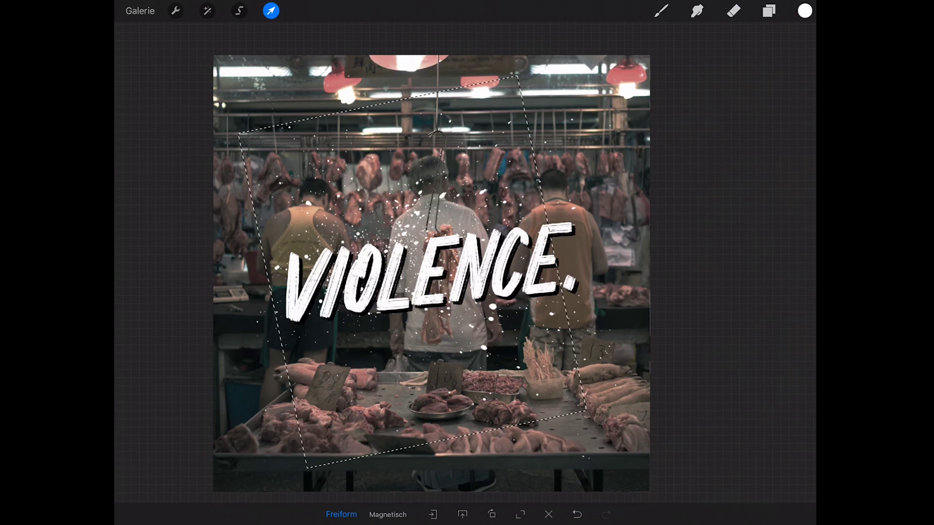
- Commit the splash transform and lift Picture Orig.'s shadows slightly with a curve point
key("b")
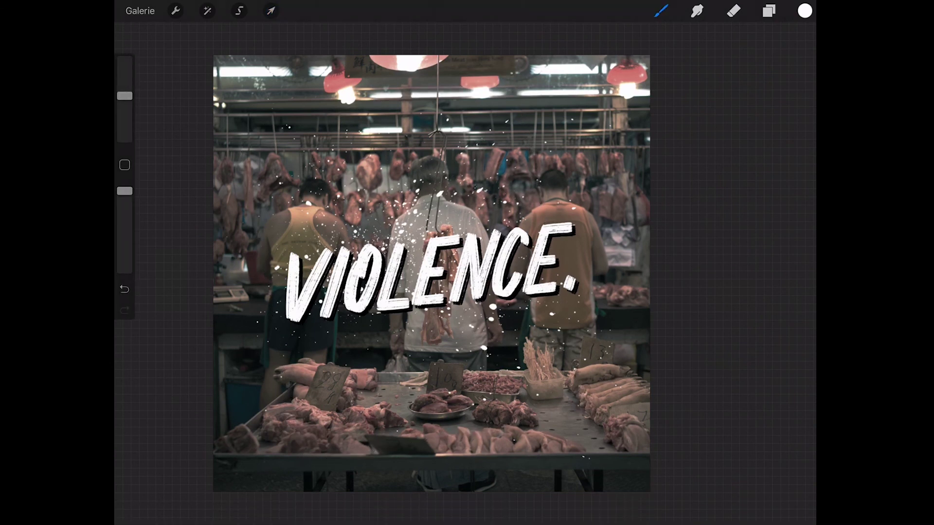
key("l")
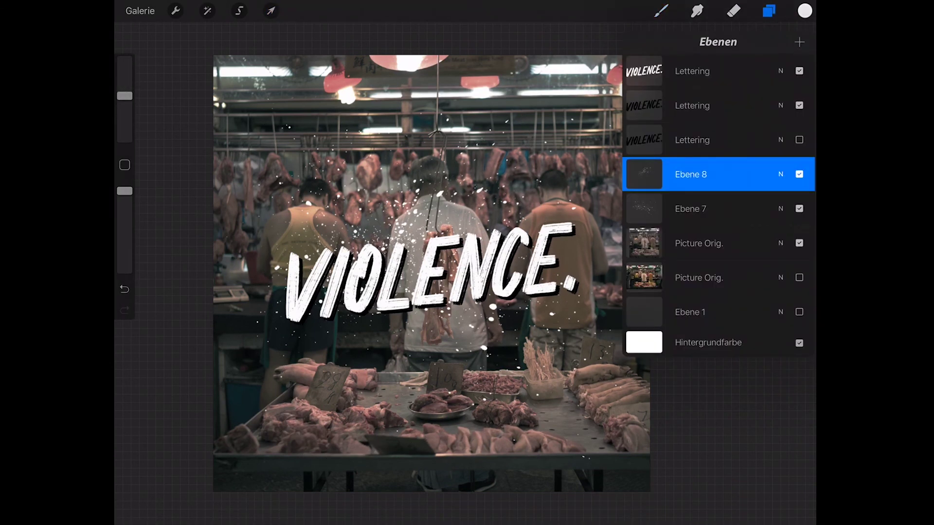
left_click(699, 243)
left_click(207, 11)
left_click(168, 260)
left_click_drag(381, 346, 378, 350)
left_click(271, 11)
- Zoom in to review the finished lettering, splatters and muted photo
left_click(769, 11)
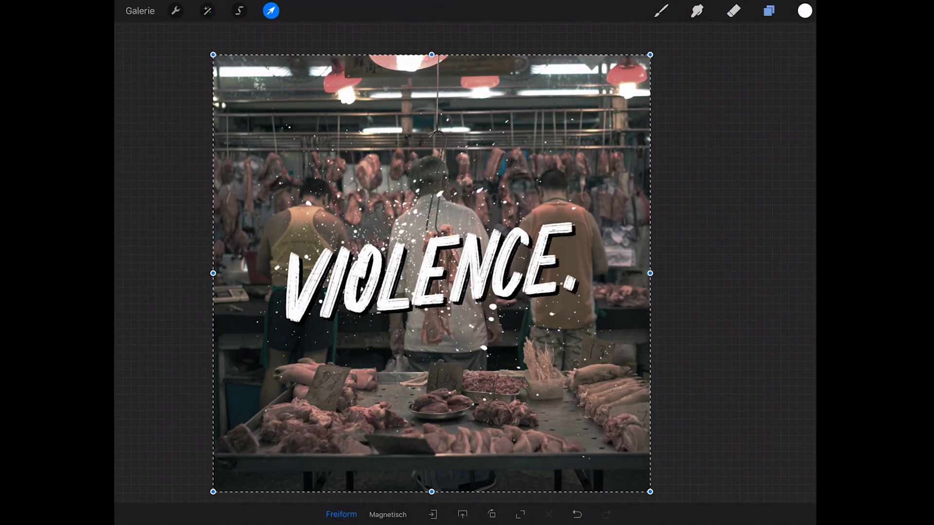
left_click(661, 11)
scroll(432, 273, "down", 5)
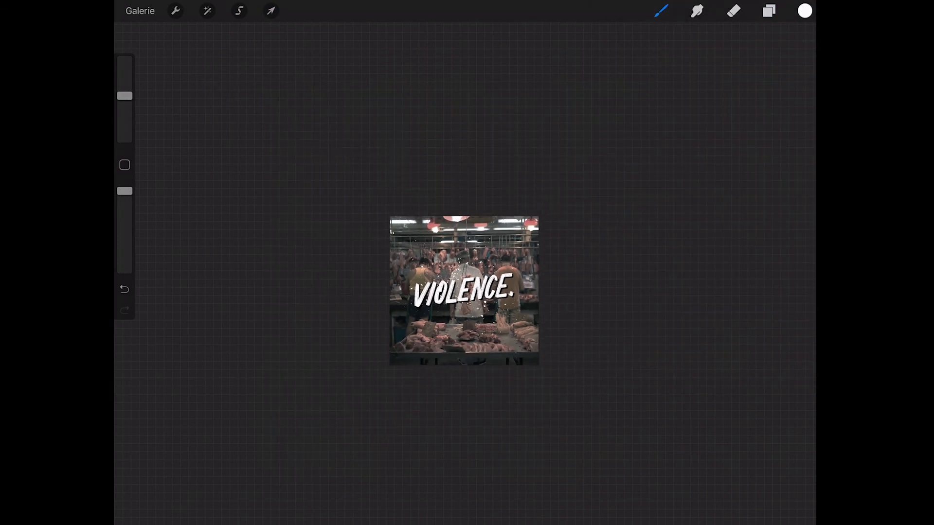
scroll(464, 290, "up", 5)
scroll(447, 286, "up", 2)
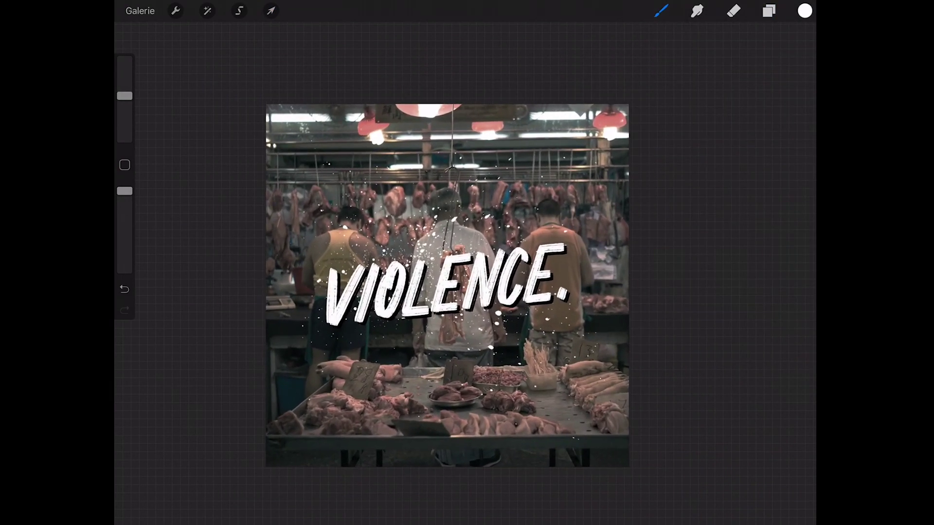
scroll(447, 287, "up", 3)
scroll(447, 287, "up", 3)
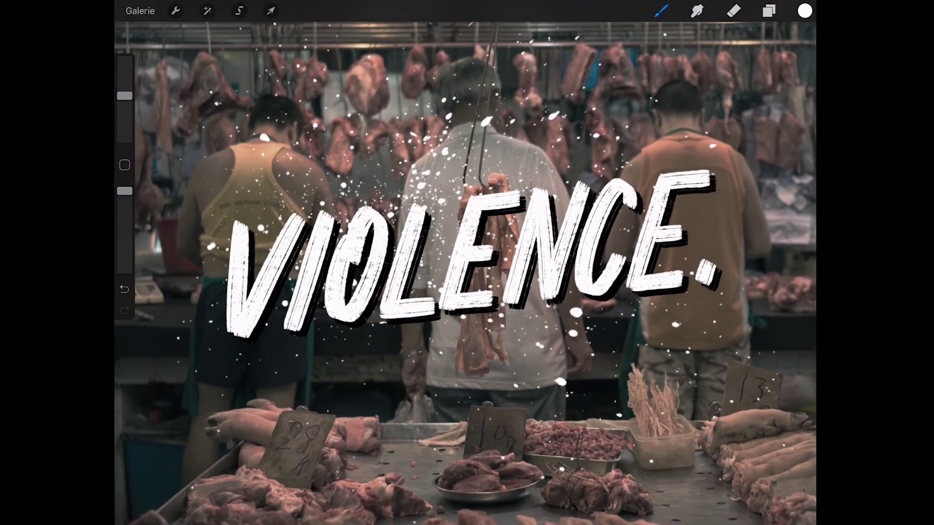